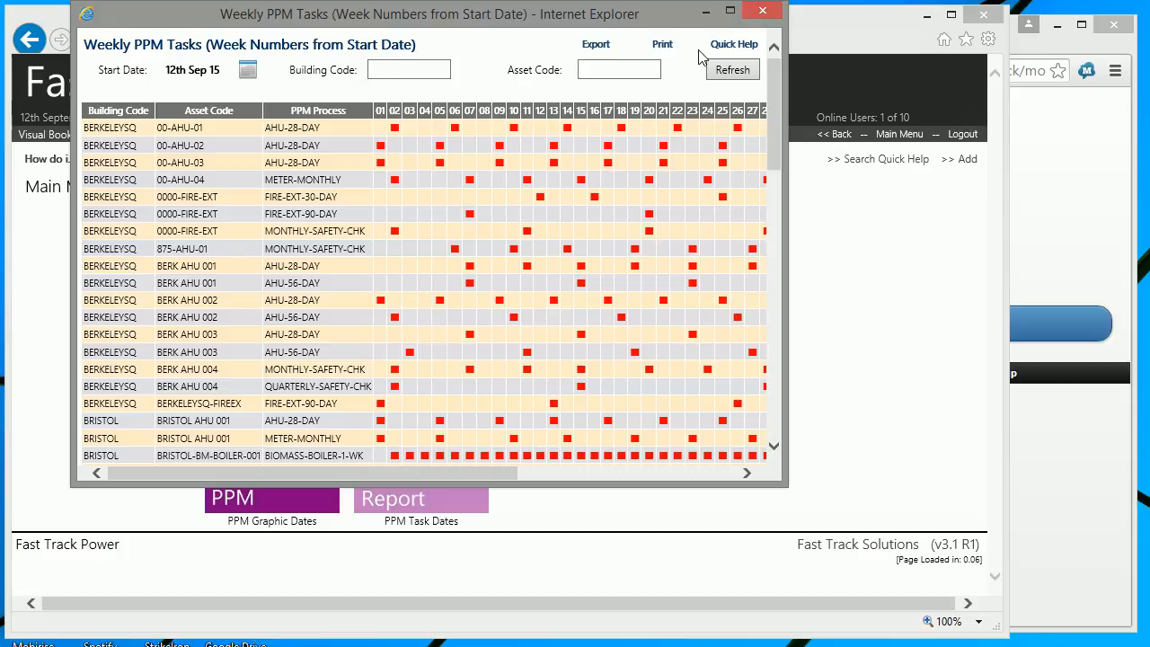
Close the weekly PPM tasks report, open PPM Graphic Dates, and extend its end date to 3 October 2015
{"action": "left_click", "coordinate": [762, 10]}
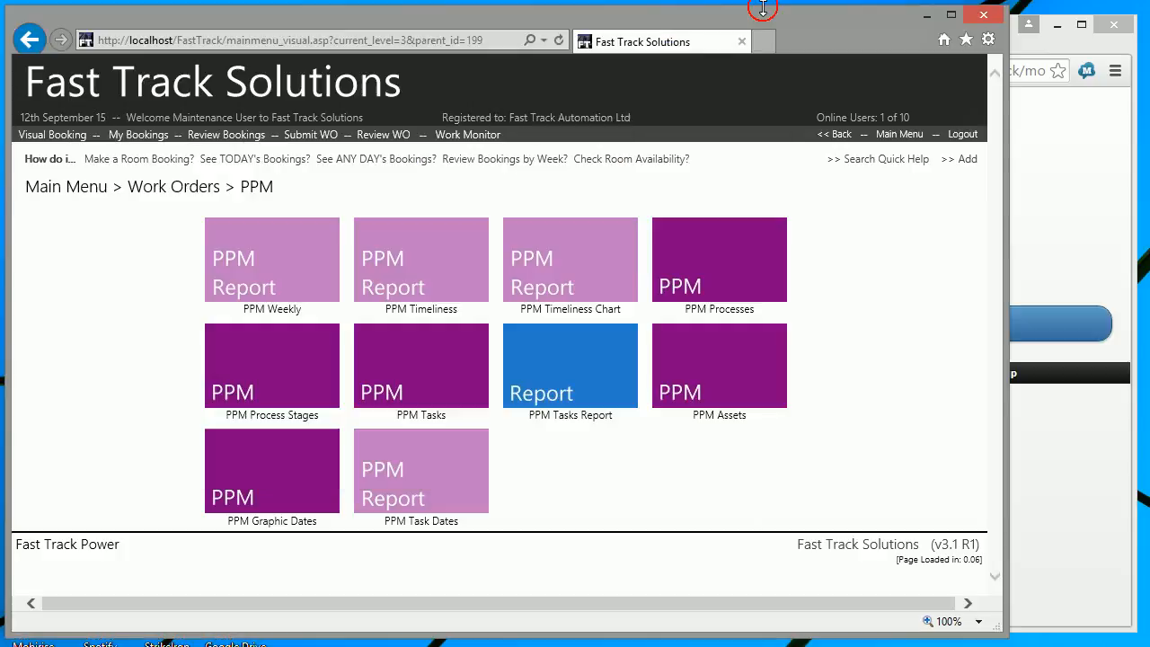
{"action": "left_click", "coordinate": [294, 464]}
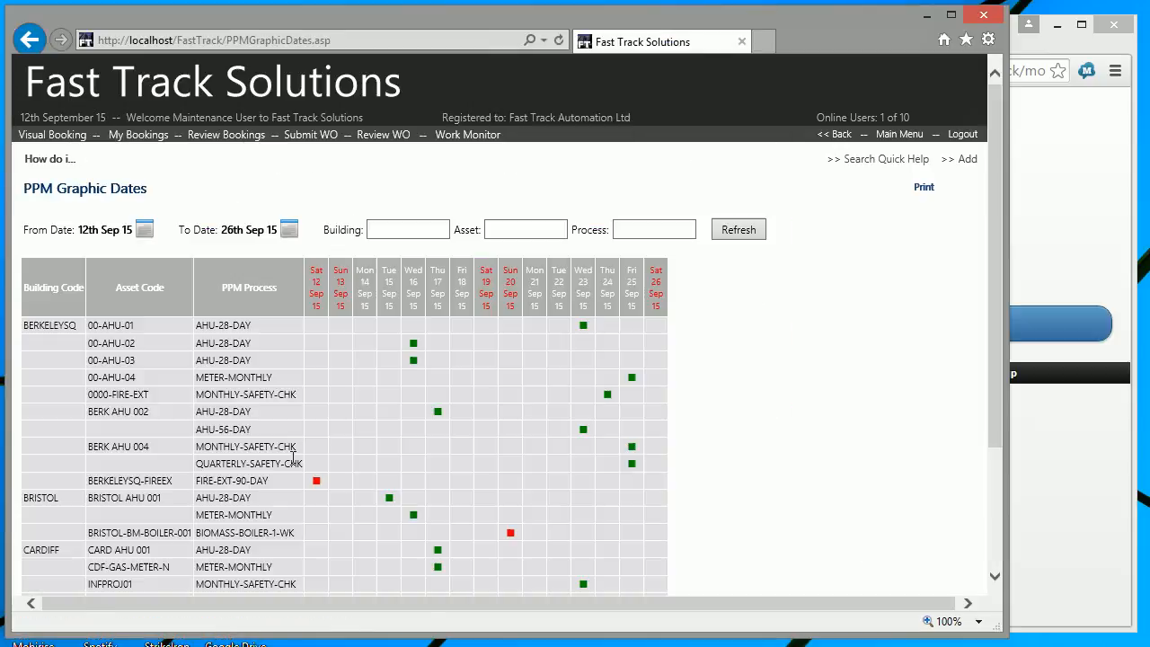
{"action": "left_click", "coordinate": [289, 230]}
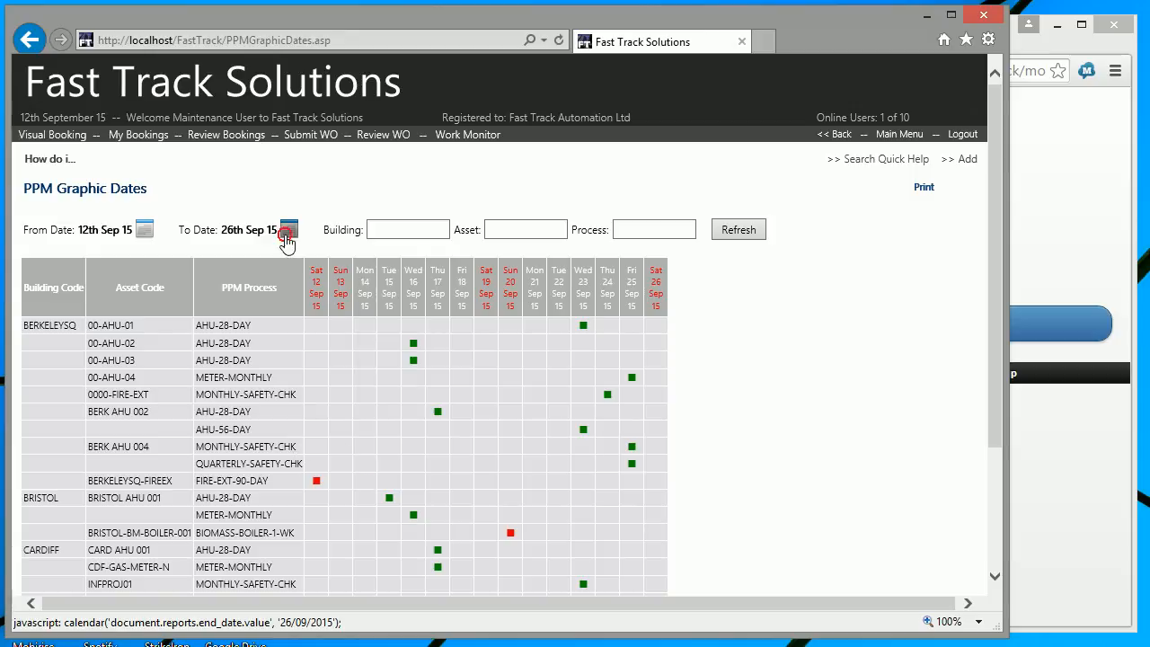
{"action": "left_click", "coordinate": [552, 399]}
{"action": "left_click_drag", "start_coordinate": [992, 364], "coordinate": [1006, 468]}
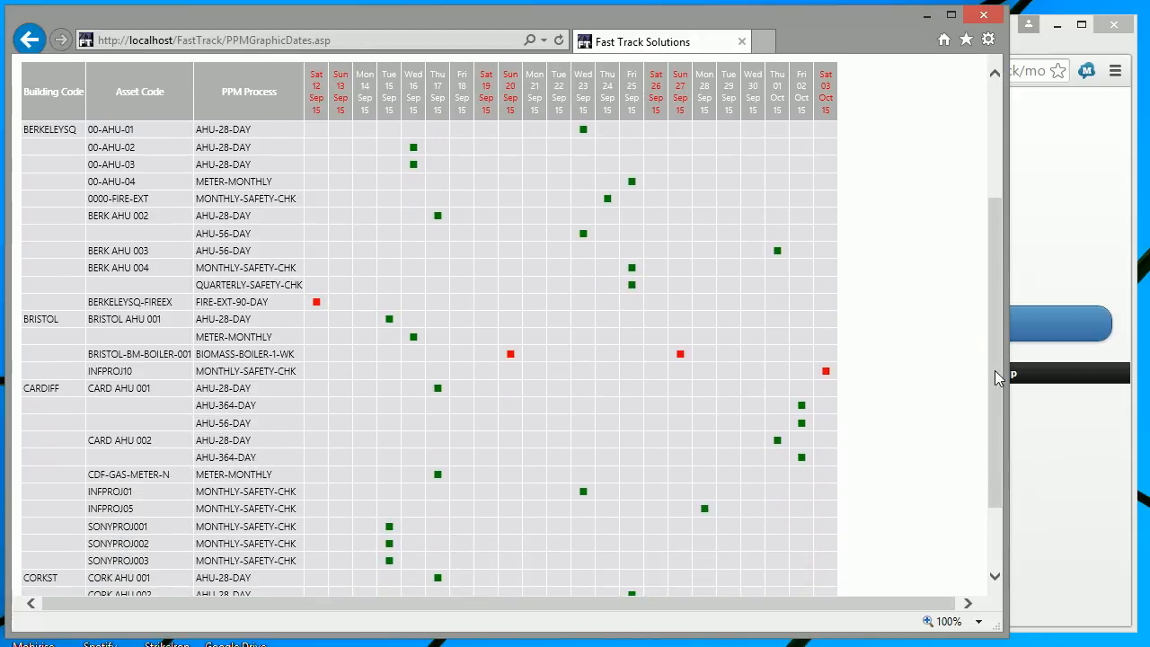
{"action": "left_click_drag", "start_coordinate": [991, 318], "coordinate": [930, 179]}
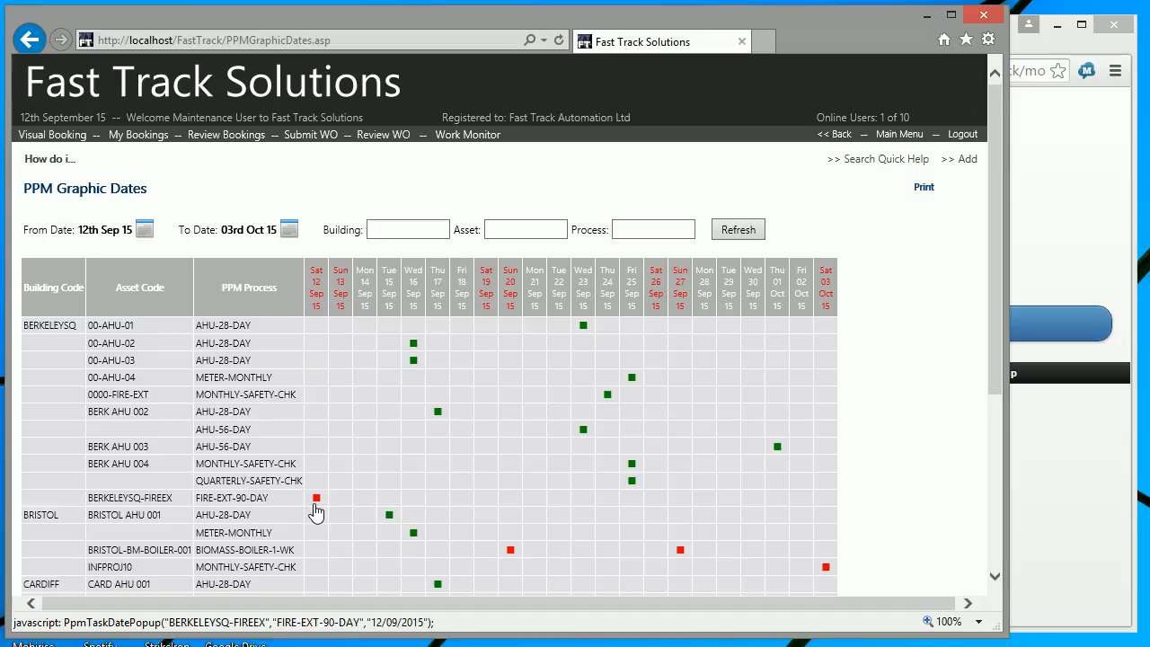
View the details of the BERK AHU 004 MONTHLY-SAFETY-CHK task on 25 September 2015 and start a contractor e-mail, discarding the draft
{"action": "left_click", "coordinate": [632, 464]}
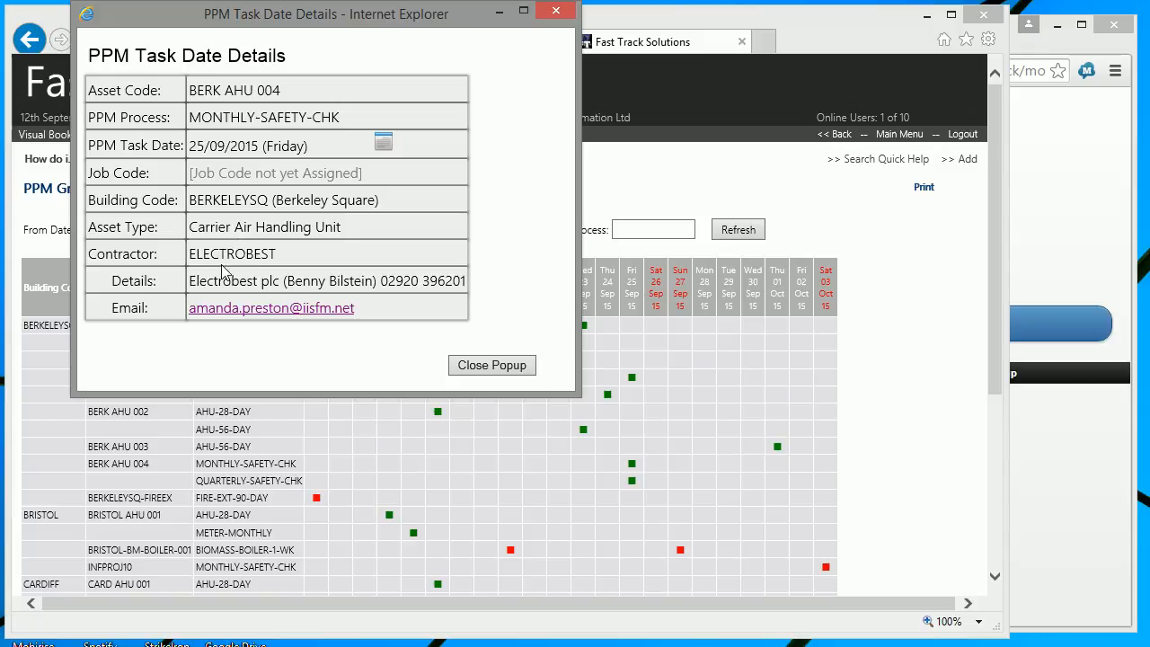
{"action": "left_click", "coordinate": [325, 310]}
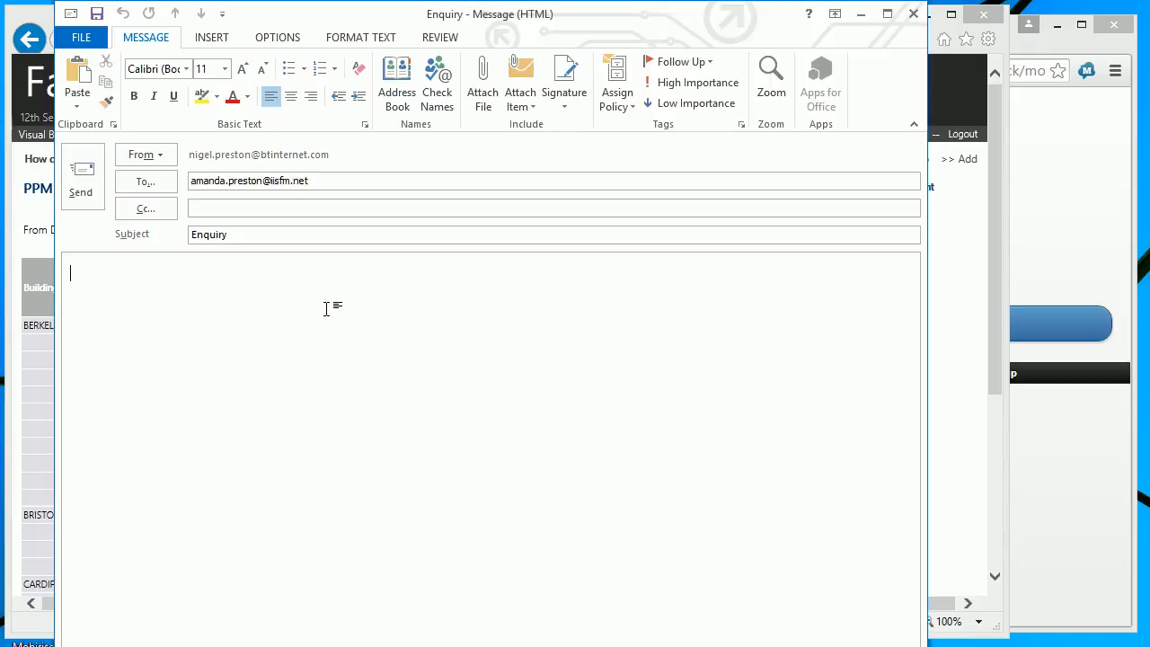
{"action": "left_click", "coordinate": [913, 13]}
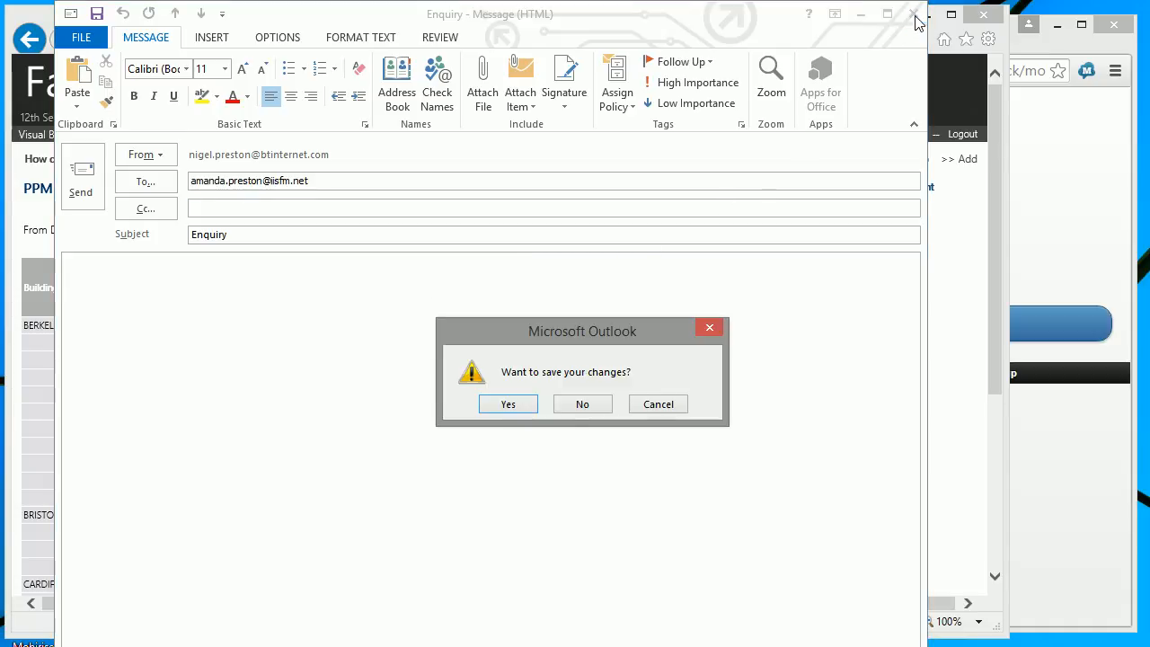
{"action": "left_click", "coordinate": [582, 404]}
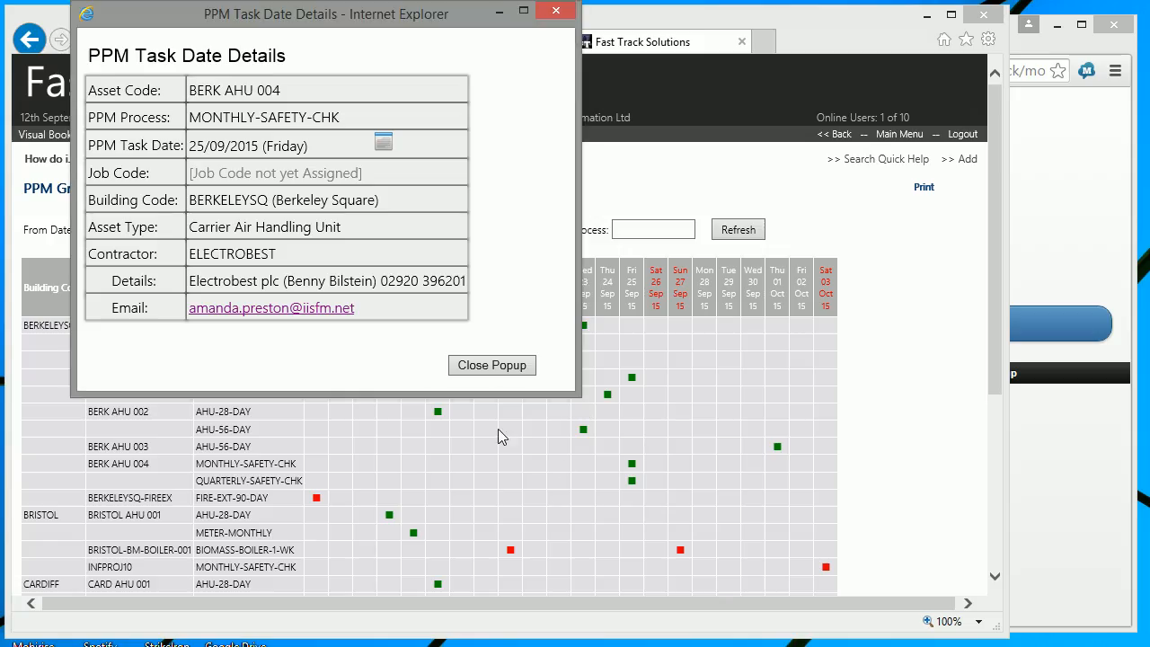
{"action": "left_click", "coordinate": [492, 365]}
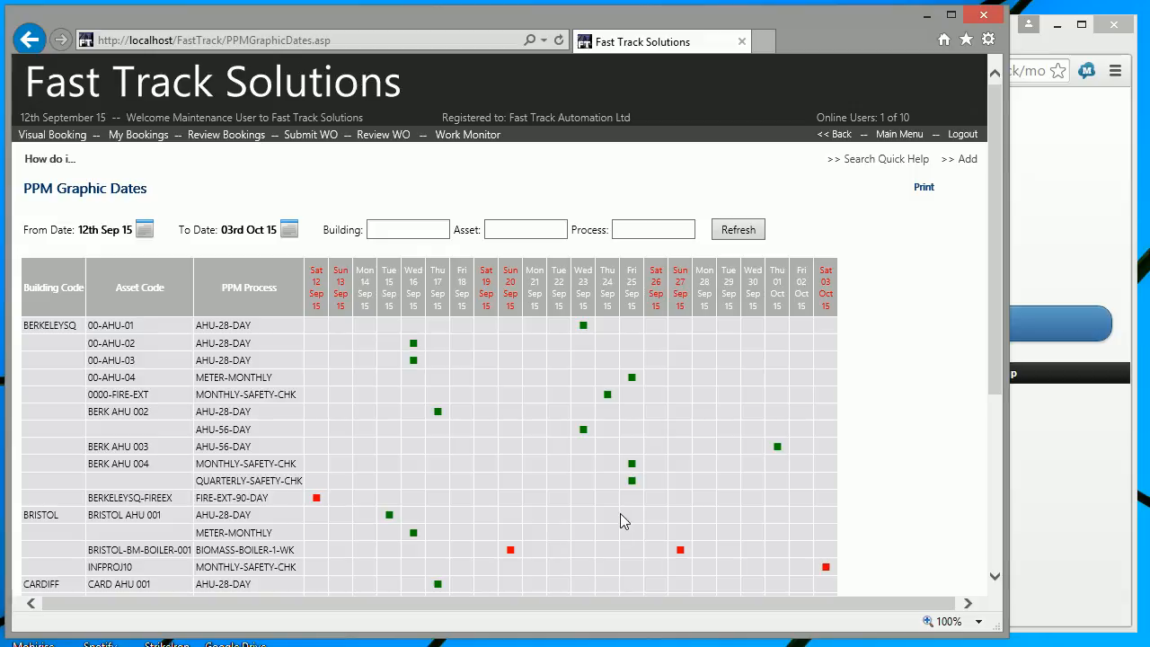
Reschedule the BERK AHU 004 MONTHLY-SAFETY-CHK task to 26 September 2015 from its task date details
{"action": "left_click", "coordinate": [630, 464]}
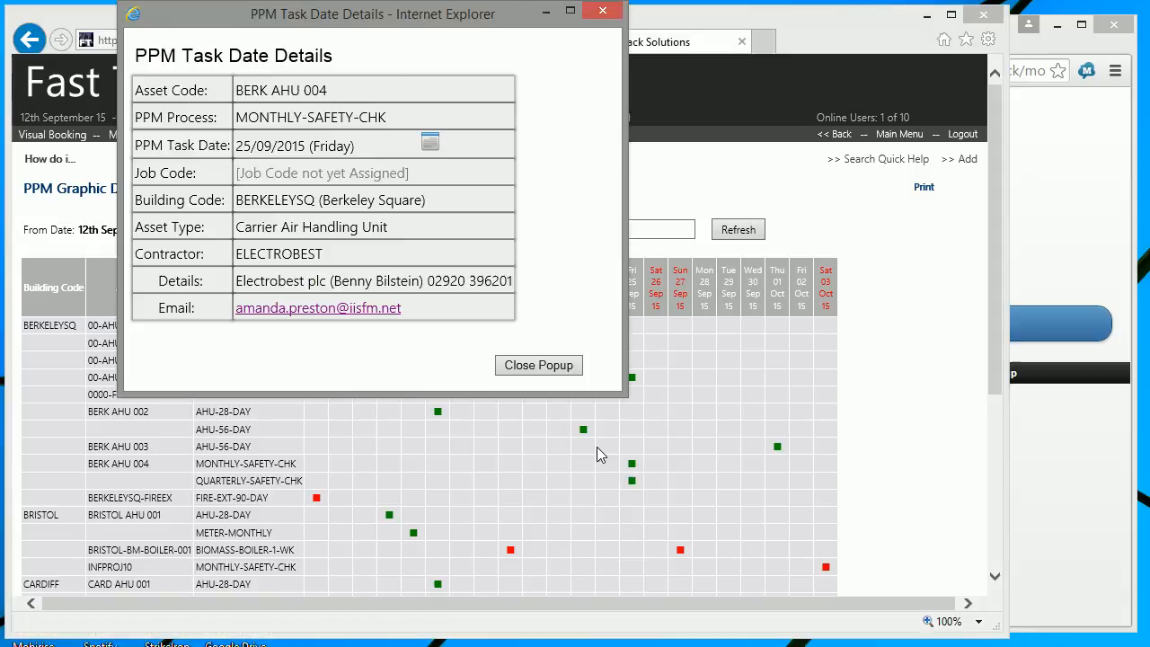
{"action": "left_click", "coordinate": [429, 144]}
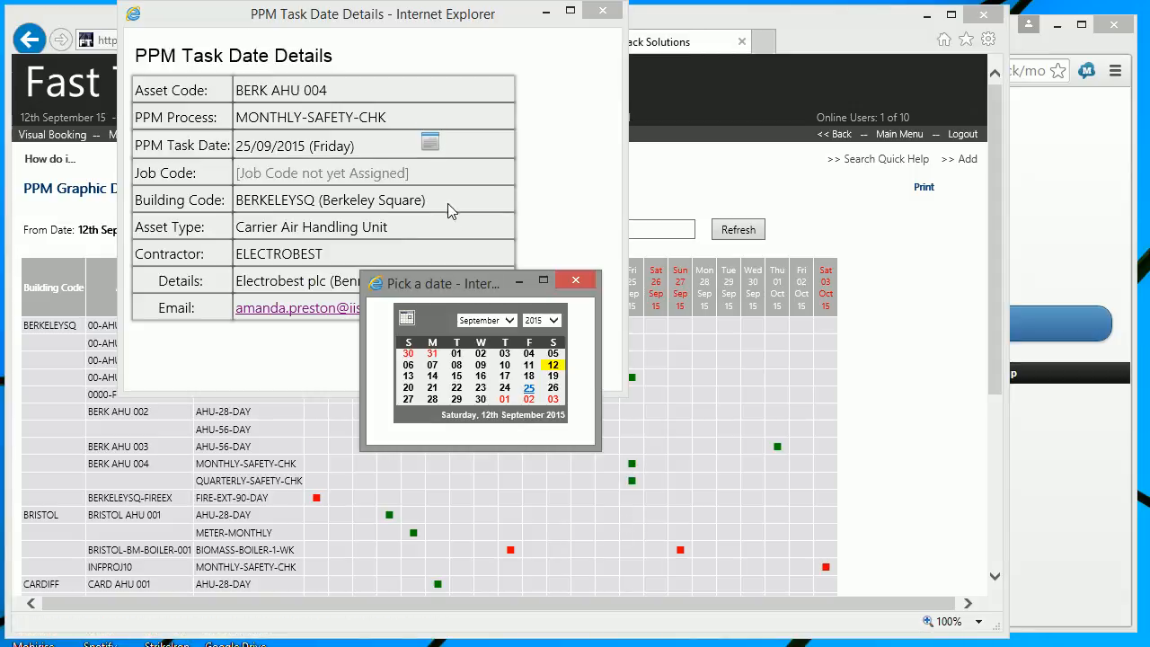
{"action": "left_click", "coordinate": [552, 389]}
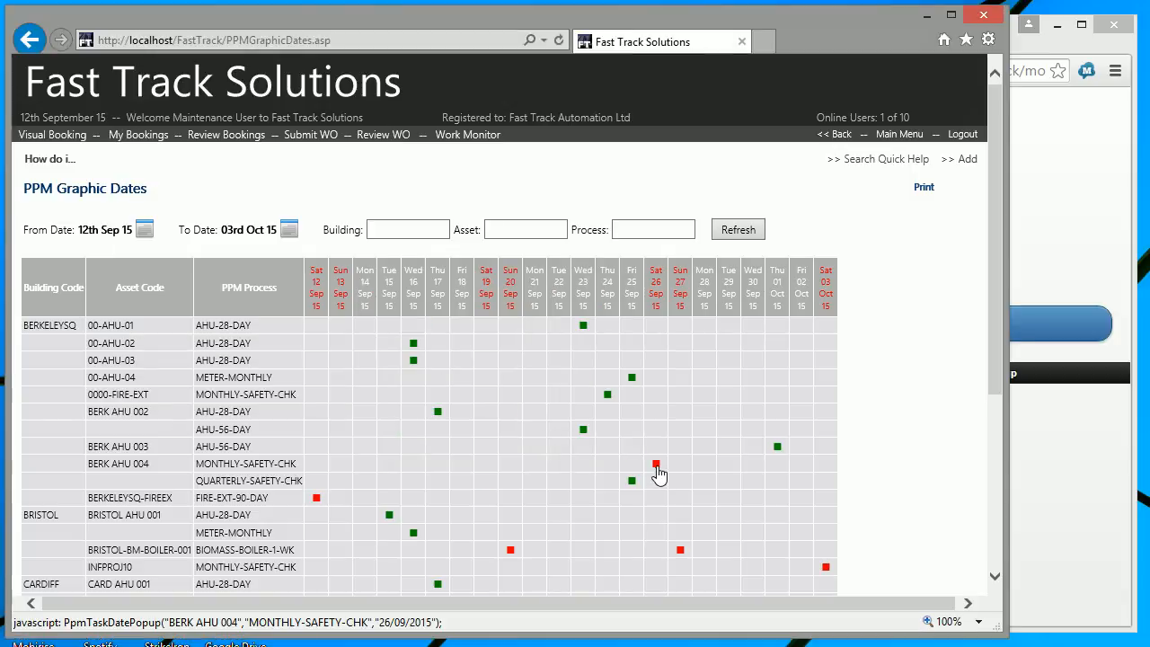
Move the BERK AHU 004 MONTHLY-SAFETY-CHK task back to 25 September 2015
{"action": "left_click", "coordinate": [656, 464]}
{"action": "left_click", "coordinate": [470, 142]}
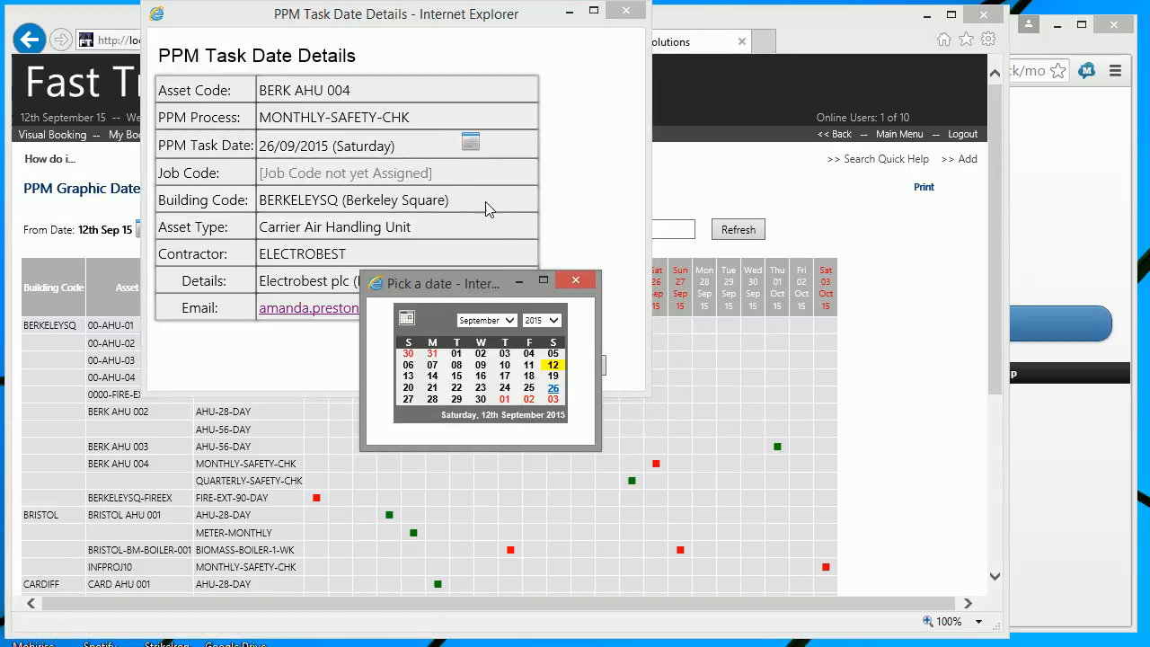
{"action": "left_click", "coordinate": [530, 388]}
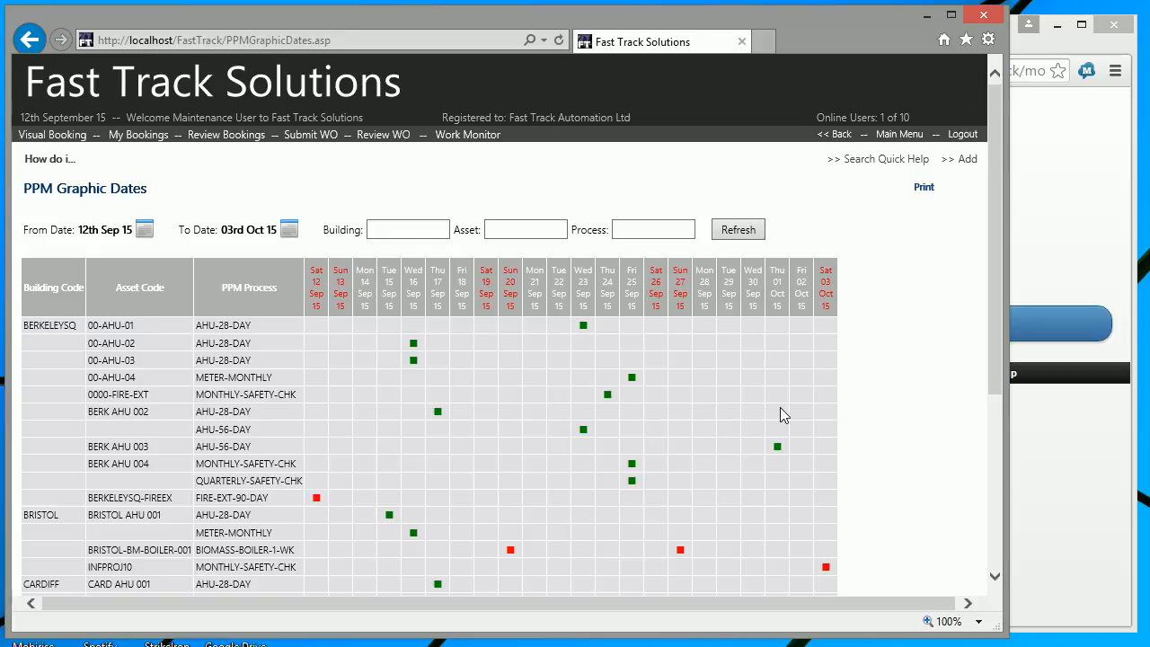
Open the PPM Processes list from the Work Management area and review the process periods, work types and descriptions
{"action": "left_click", "coordinate": [898, 135]}
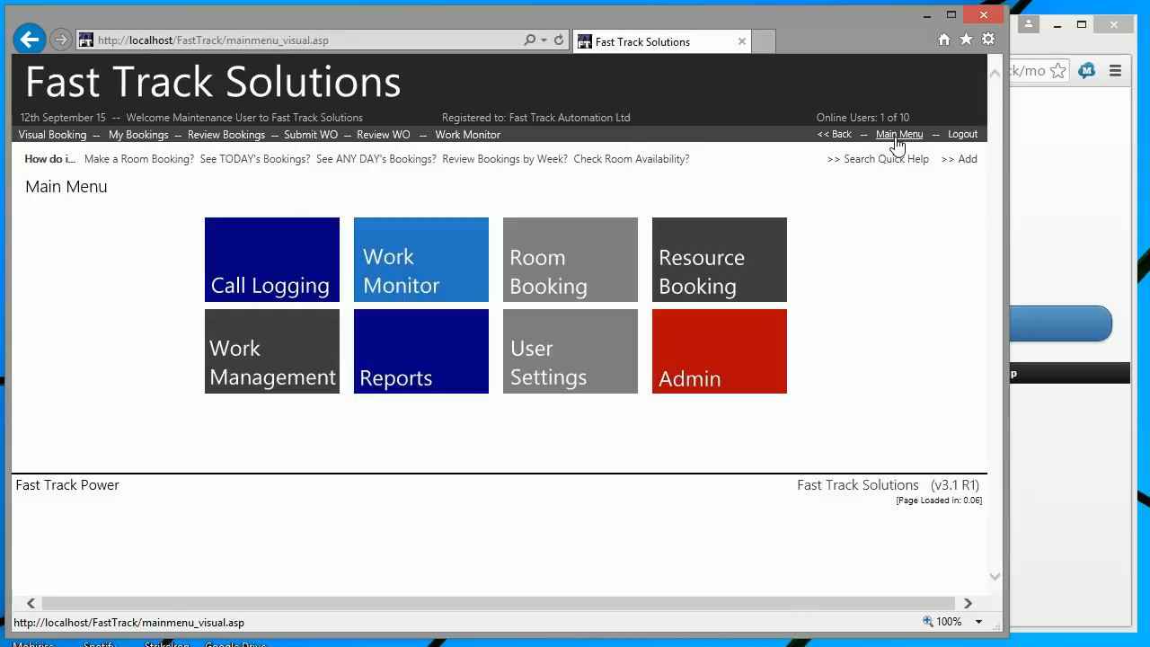
{"action": "left_click", "coordinate": [310, 347]}
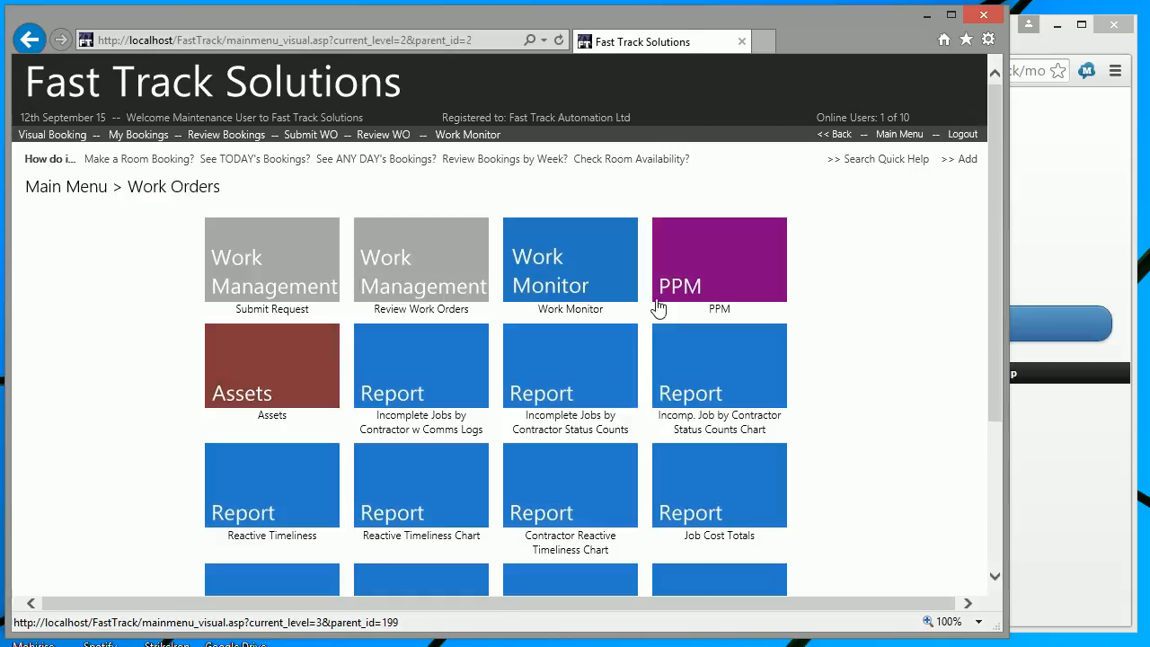
{"action": "left_click", "coordinate": [705, 272]}
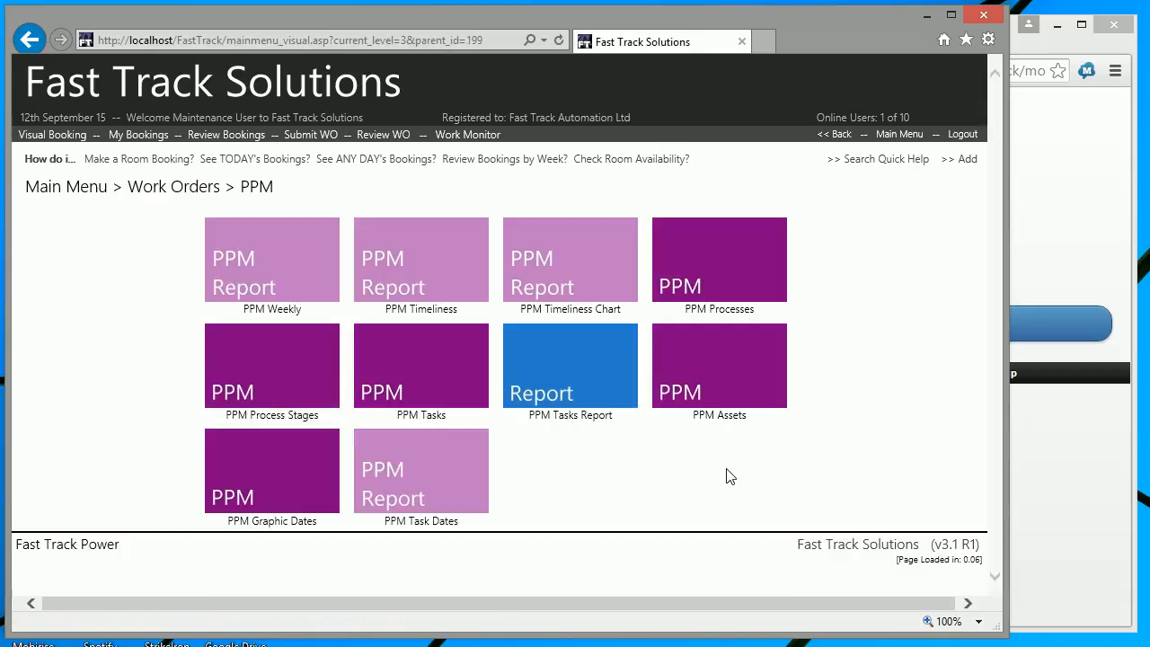
{"action": "left_click", "coordinate": [714, 270]}
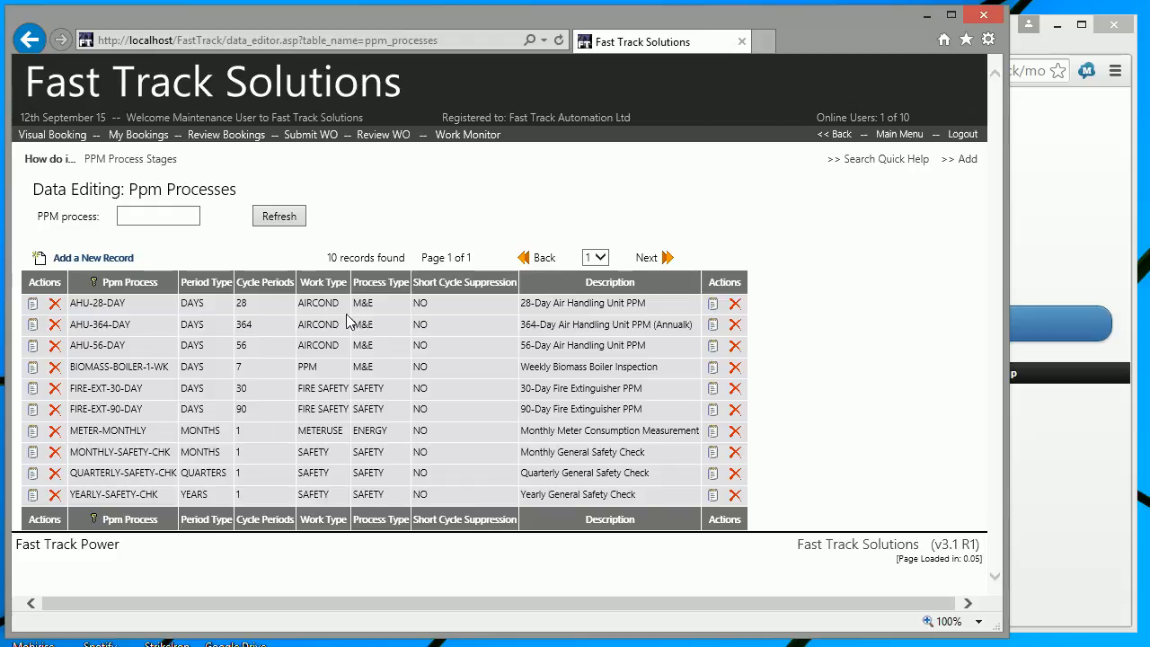
{"action": "left_click", "coordinate": [41, 42]}
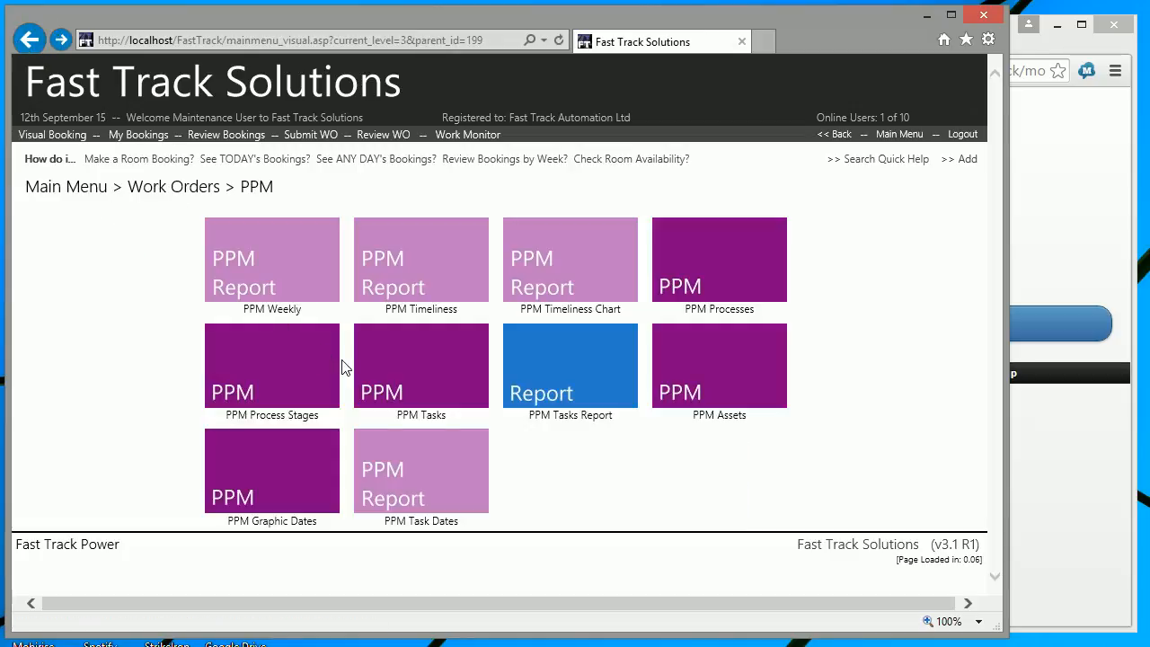
Review the PPM Process Stages list and the PPM Tasks list
{"action": "left_click", "coordinate": [303, 365]}
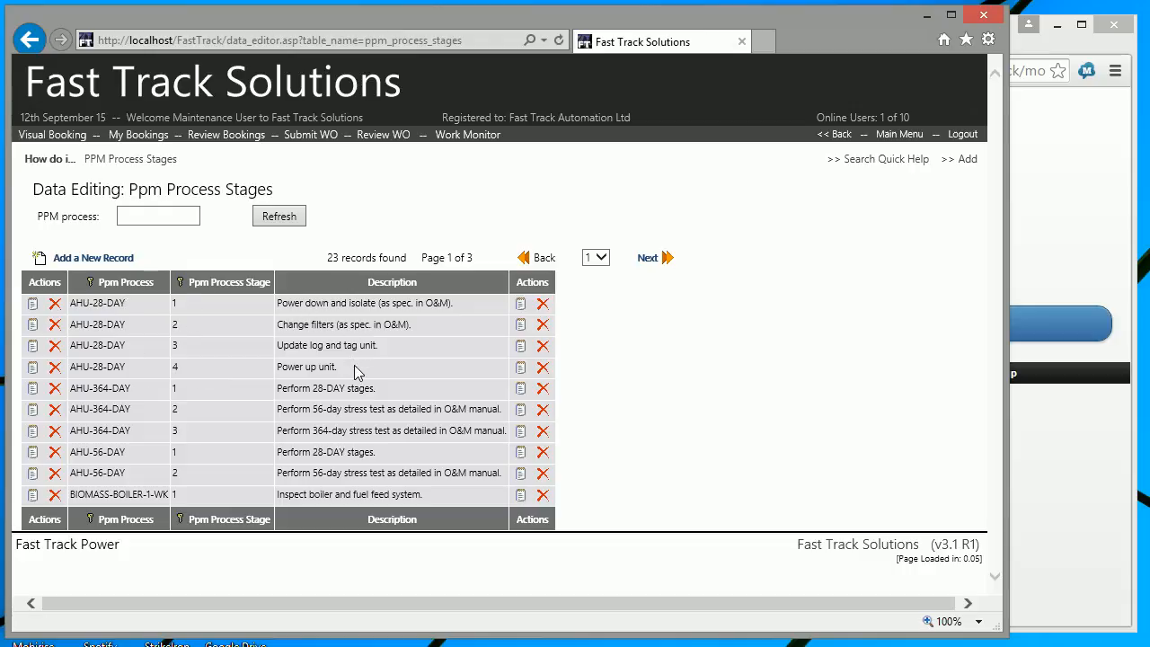
{"action": "left_click", "coordinate": [28, 41]}
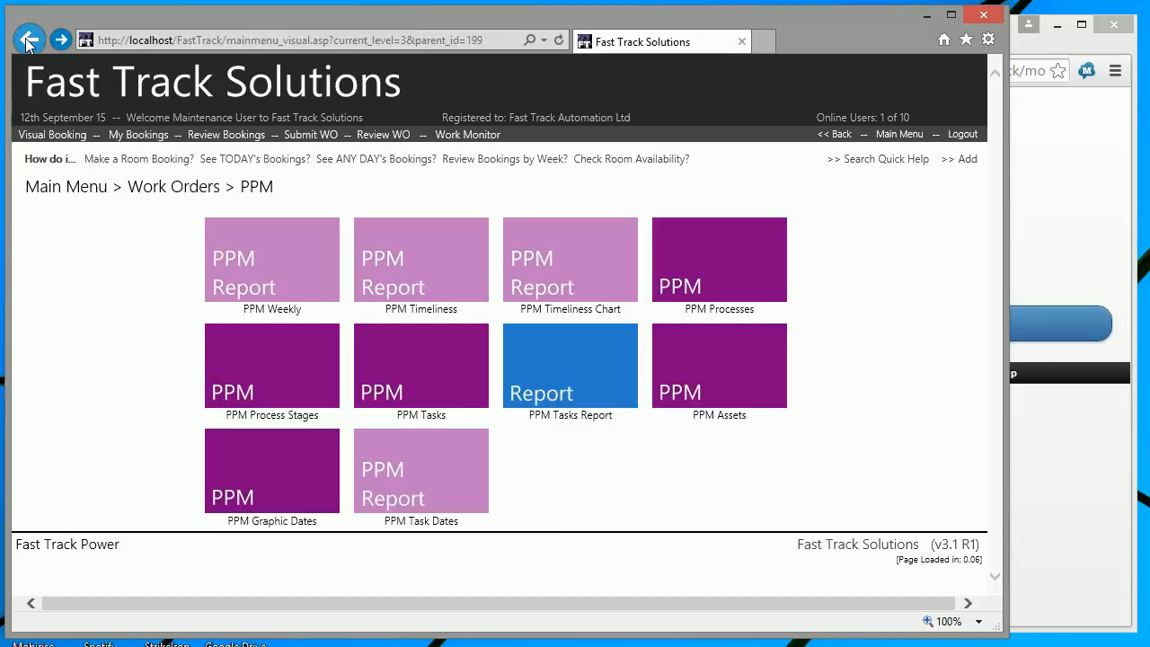
{"action": "left_click", "coordinate": [449, 373]}
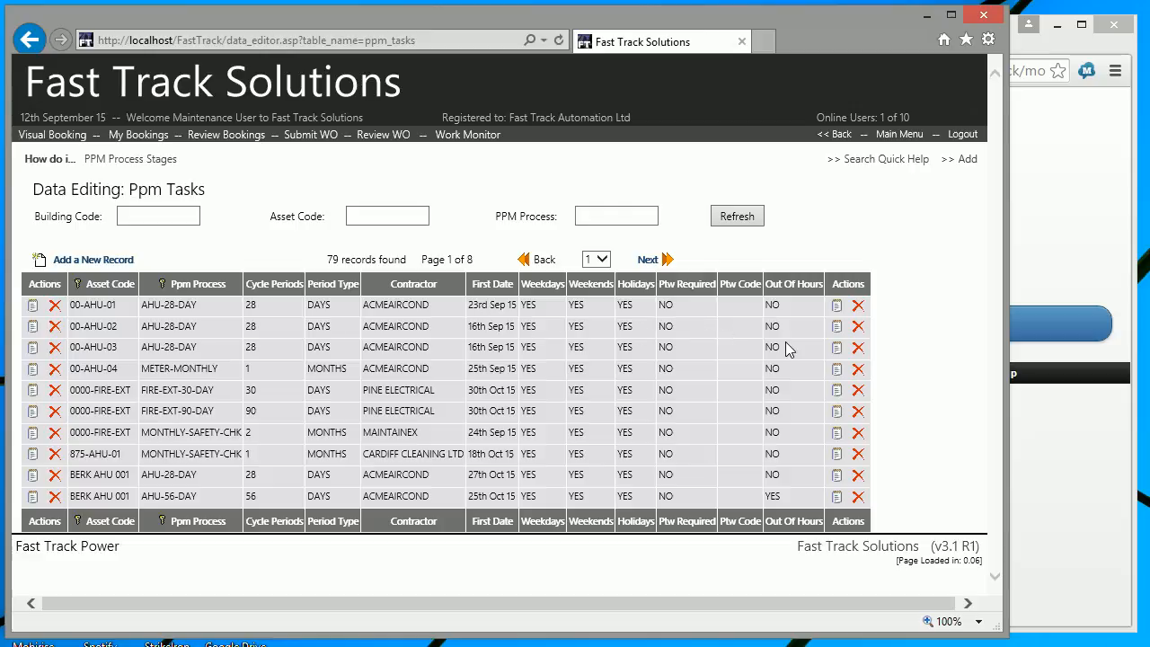
Examine the Bristol Satellite Office BIOMASS-BOILER-1-WK work order from the Work Monitor, including its stages, labour and readings, and return to the monitor
{"action": "left_click", "coordinate": [468, 136]}
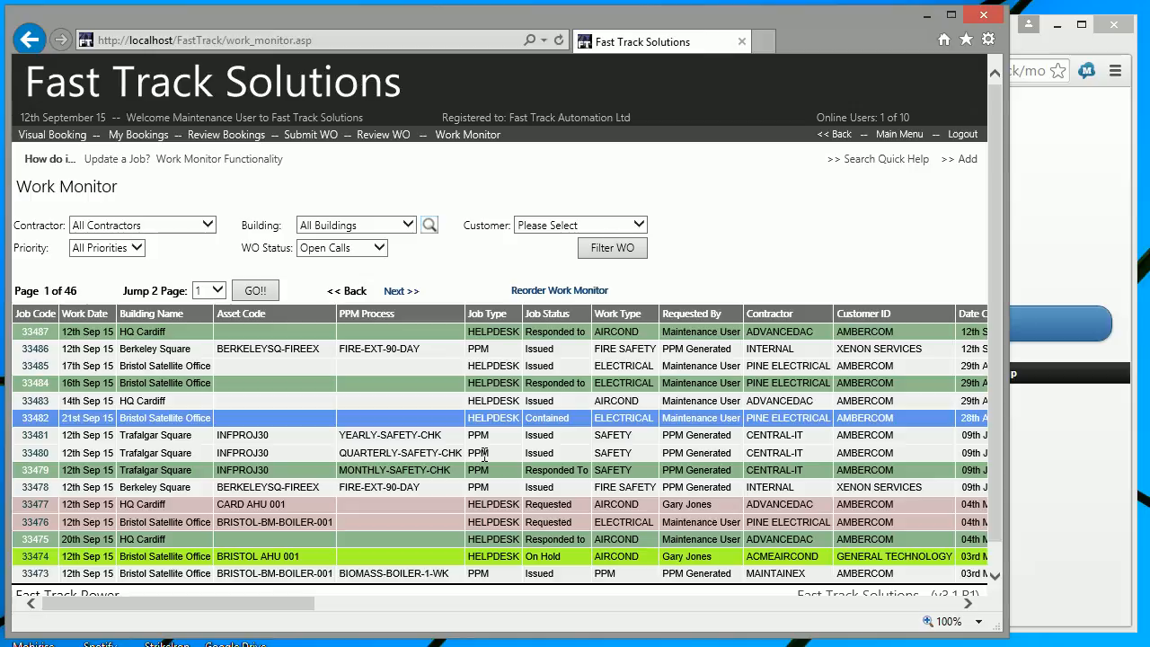
{"action": "left_click", "coordinate": [38, 573]}
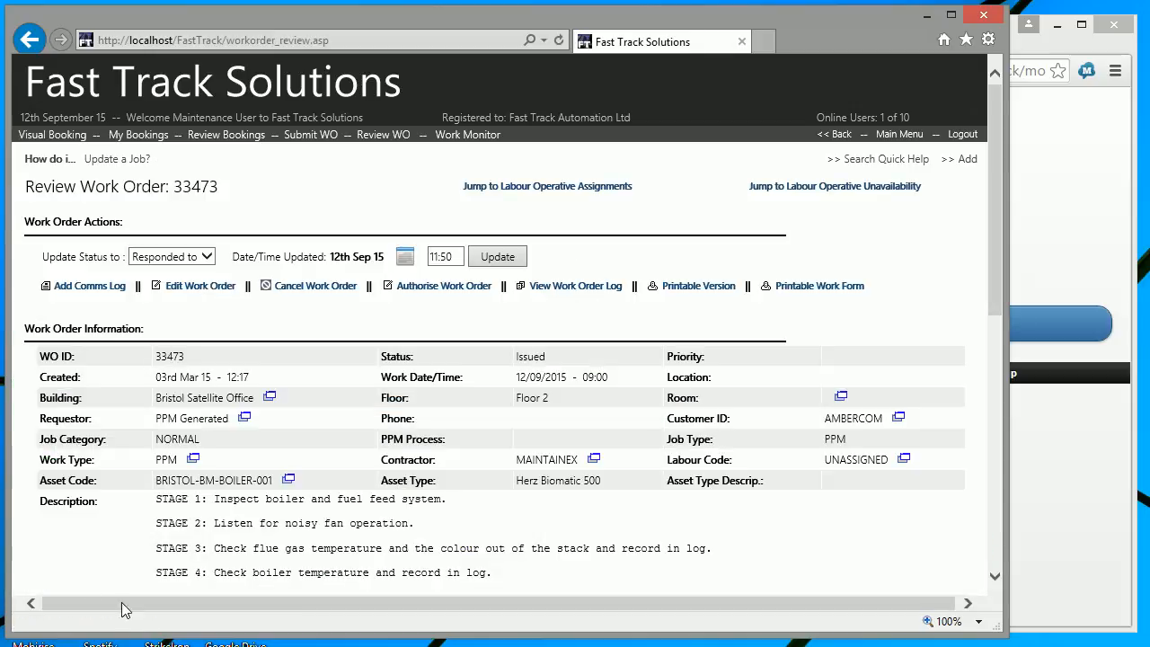
{"action": "left_click_drag", "start_coordinate": [1002, 286], "coordinate": [993, 343]}
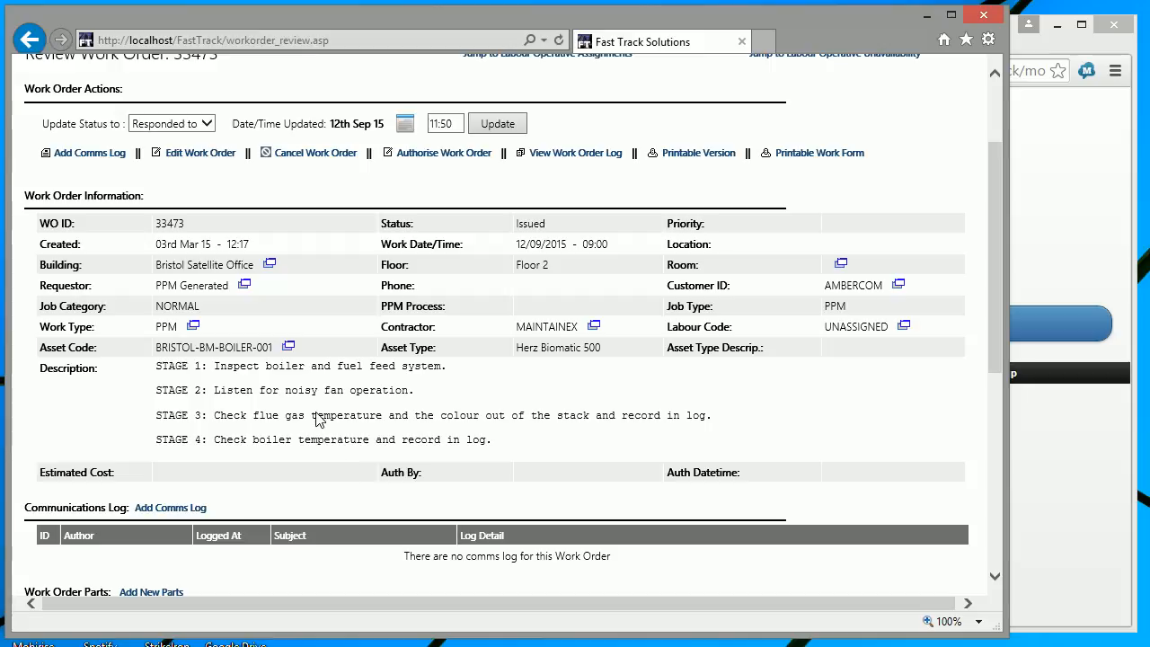
{"action": "left_click_drag", "start_coordinate": [993, 276], "coordinate": [995, 462]}
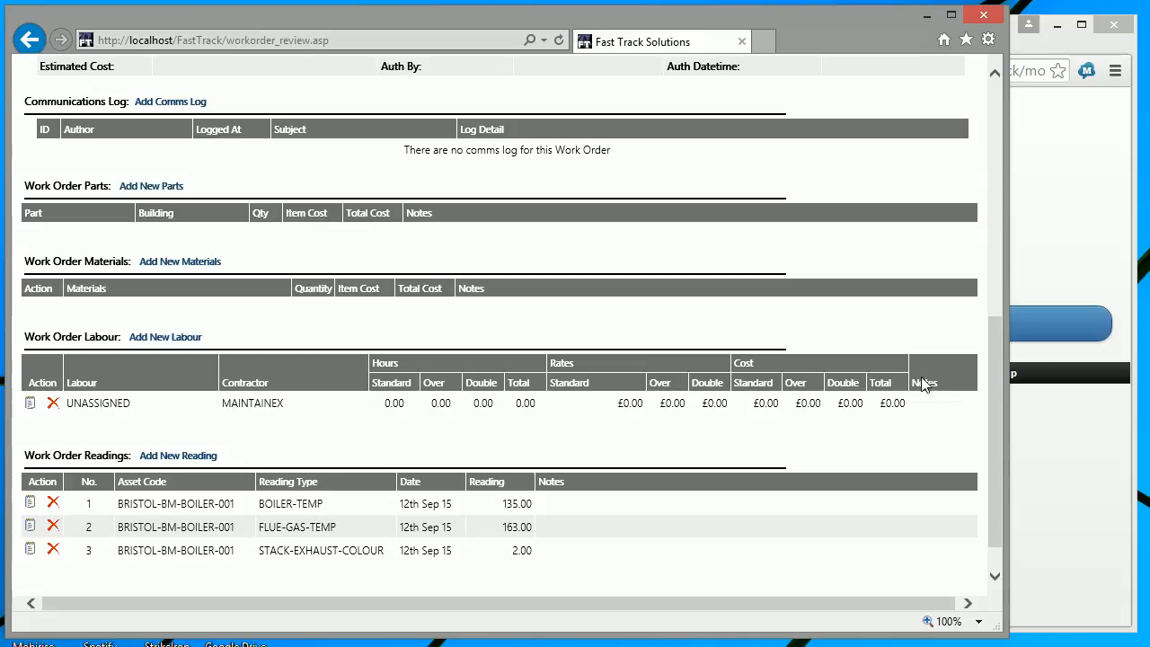
{"action": "left_click_drag", "start_coordinate": [997, 396], "coordinate": [988, 138]}
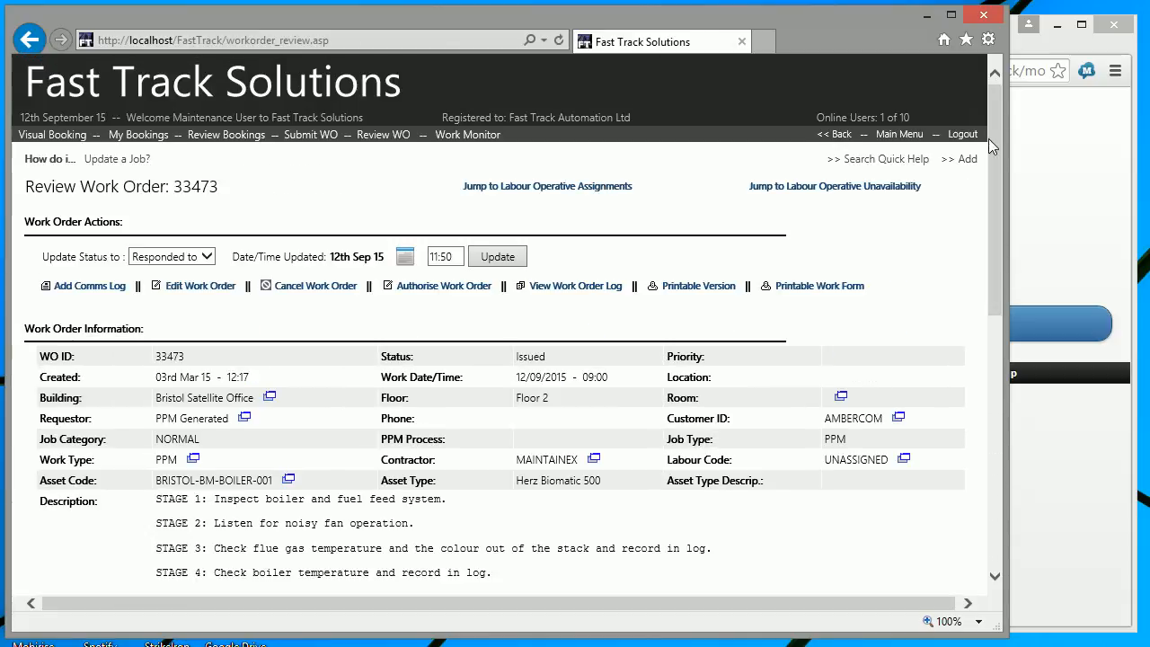
{"action": "left_click", "coordinate": [462, 137]}
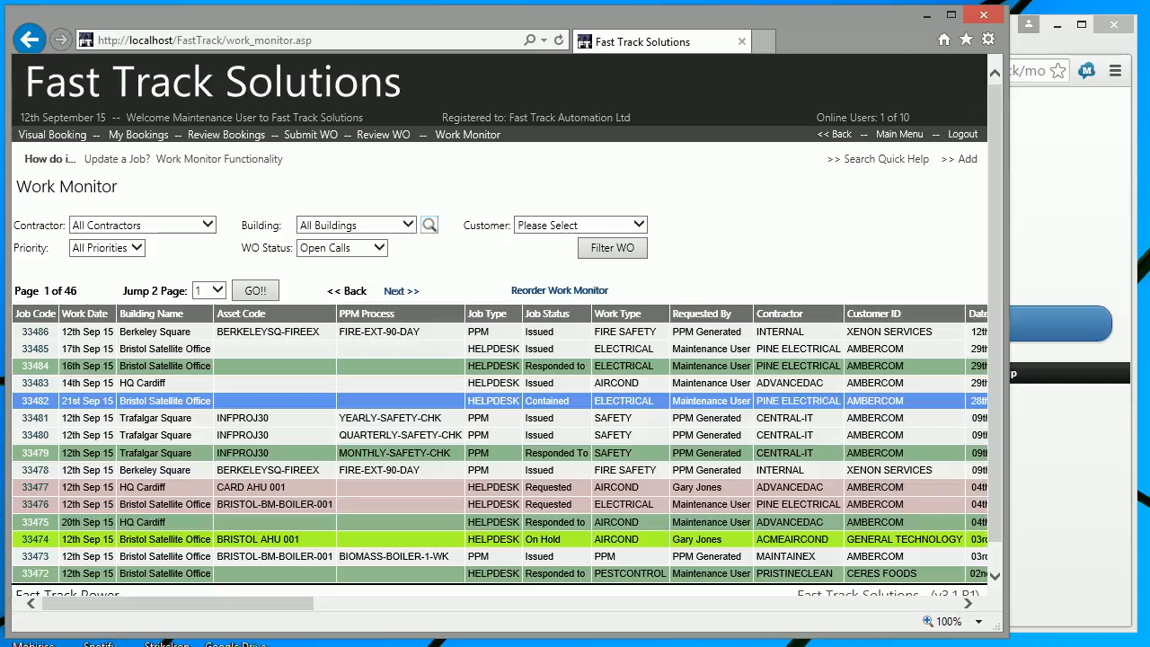
Return to PPM Graphic Dates through Work Management and set the chart's end date to 3 October 2015
{"action": "left_click", "coordinate": [898, 137]}
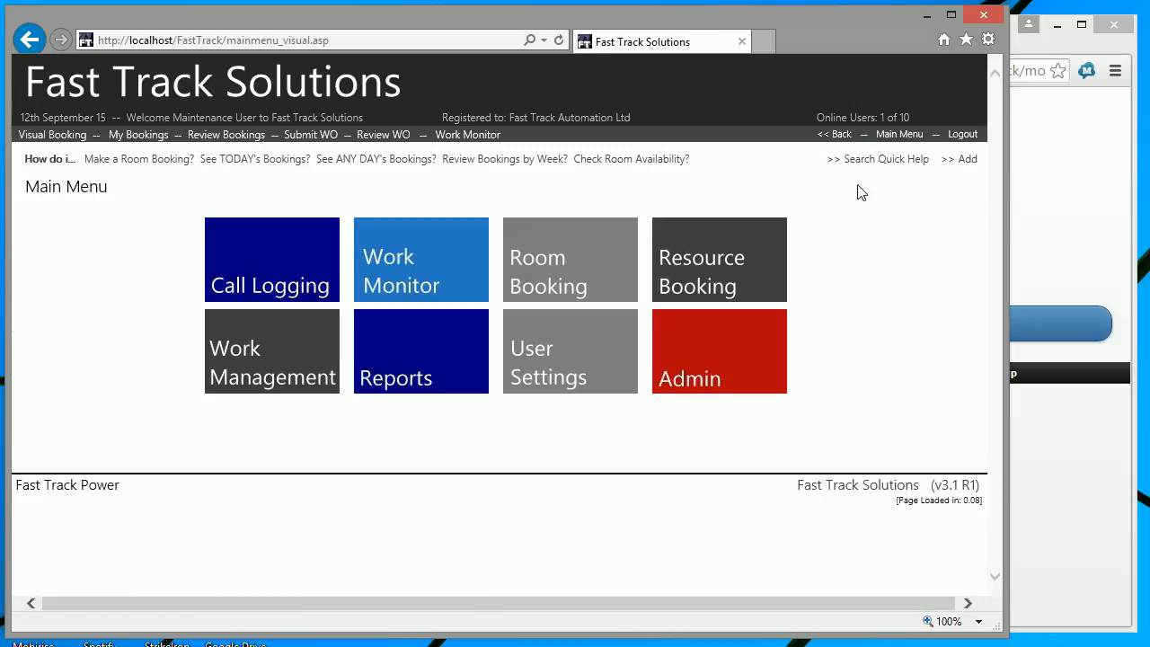
{"action": "left_click", "coordinate": [305, 388]}
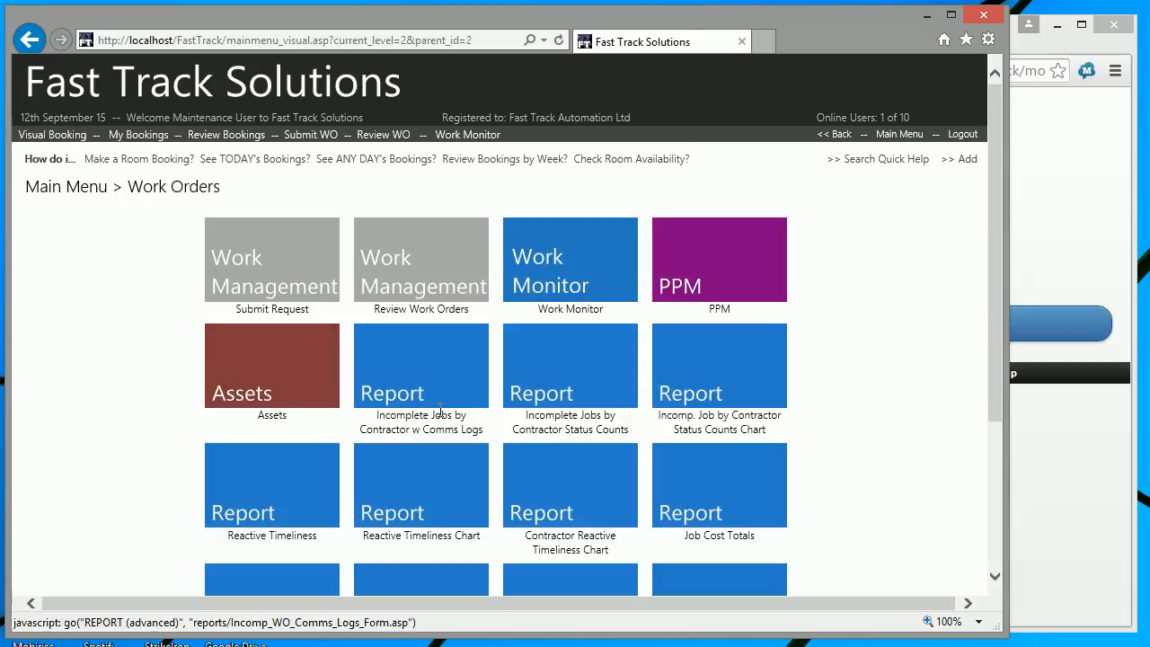
{"action": "left_click", "coordinate": [690, 282]}
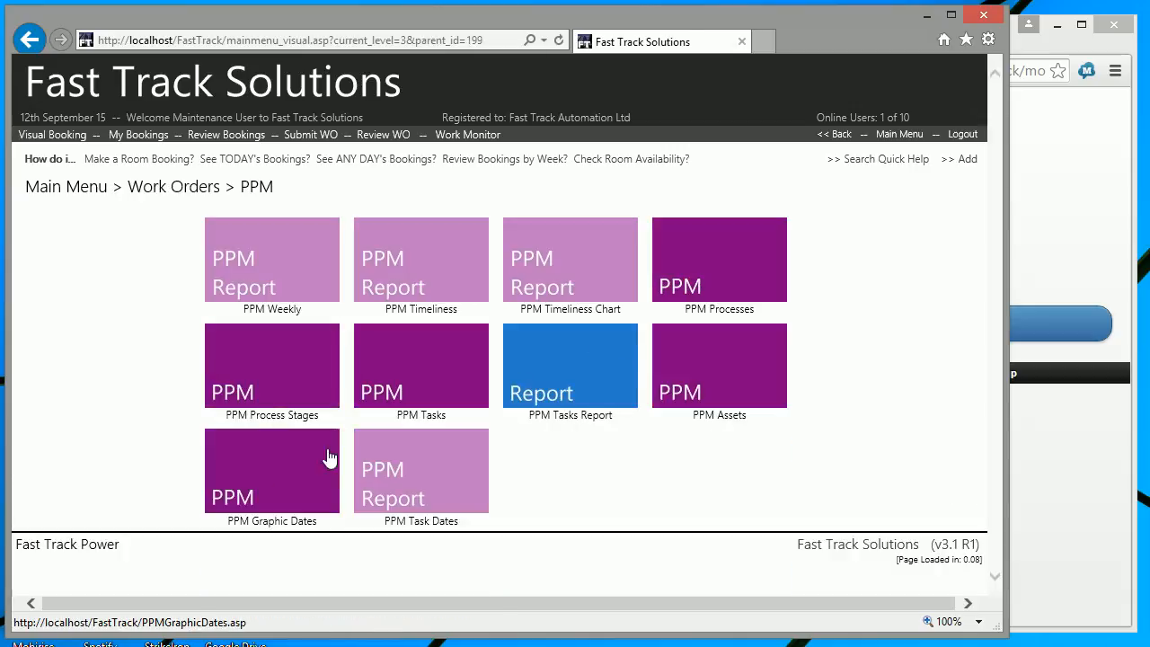
{"action": "left_click", "coordinate": [276, 485]}
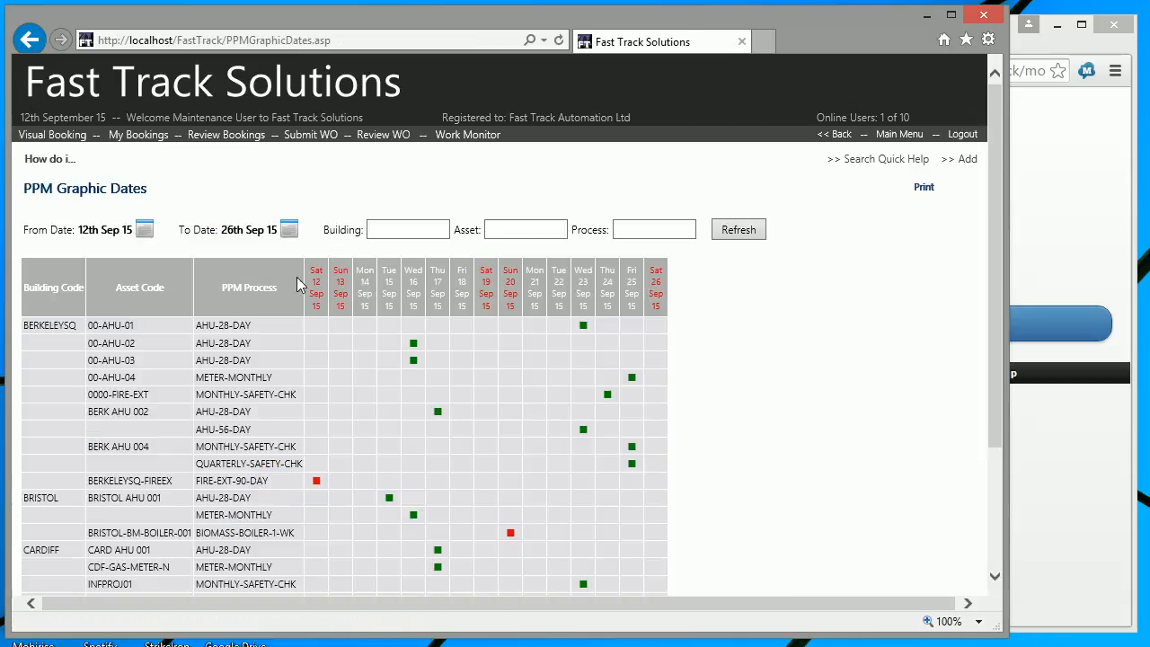
{"action": "left_click", "coordinate": [289, 229]}
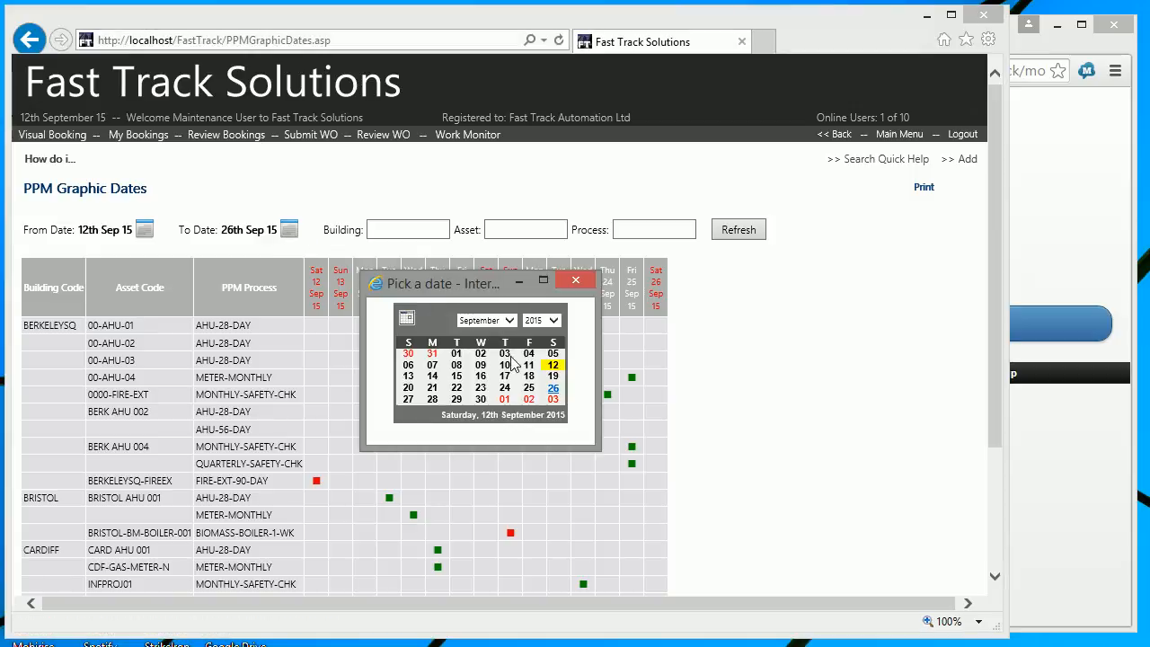
{"action": "left_click", "coordinate": [553, 399]}
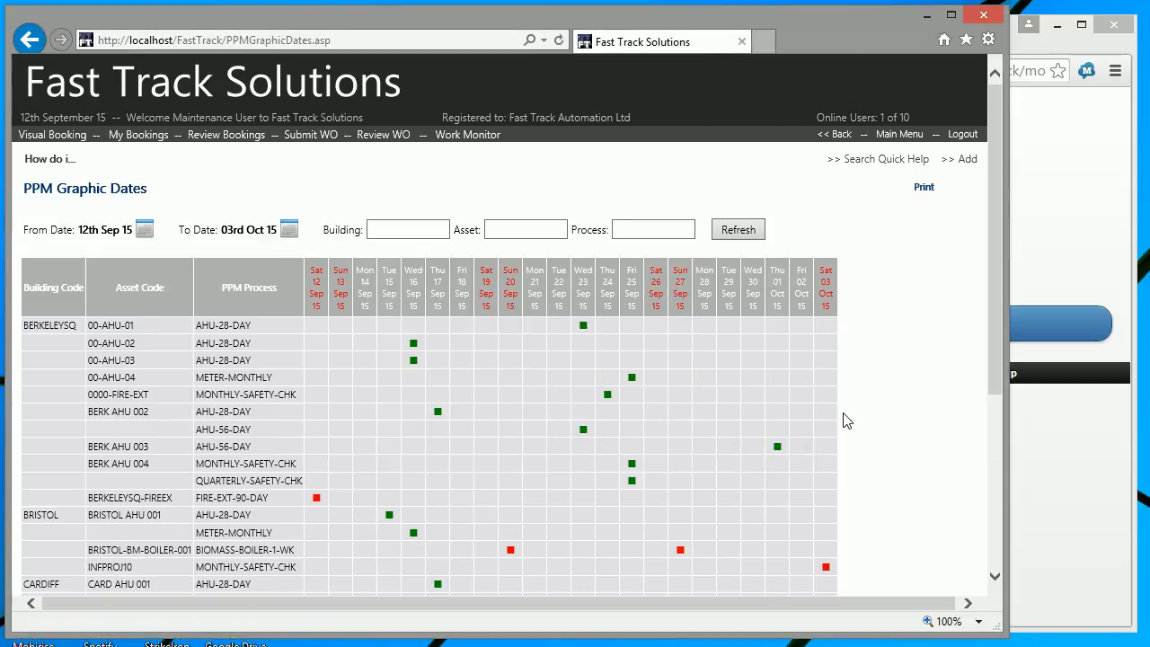
Open the PPM Tasks list from Work Management and filter it by asset code %boiler
{"action": "left_click_drag", "start_coordinate": [998, 379], "coordinate": [984, 318]}
{"action": "left_click", "coordinate": [899, 134]}
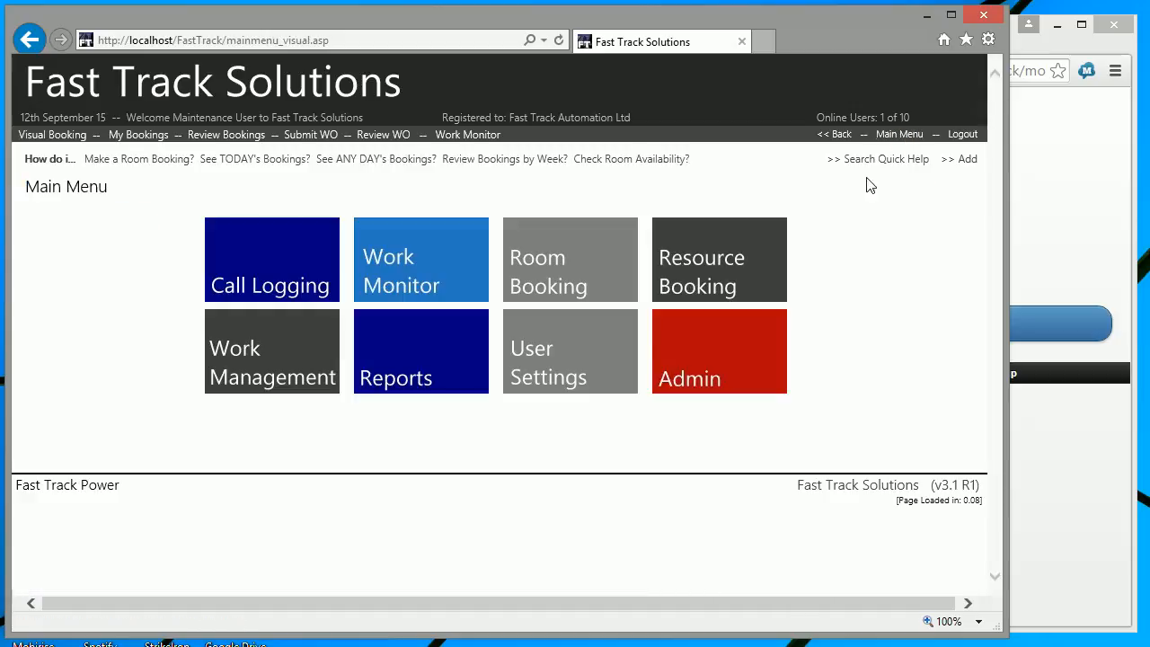
{"action": "left_click", "coordinate": [329, 352]}
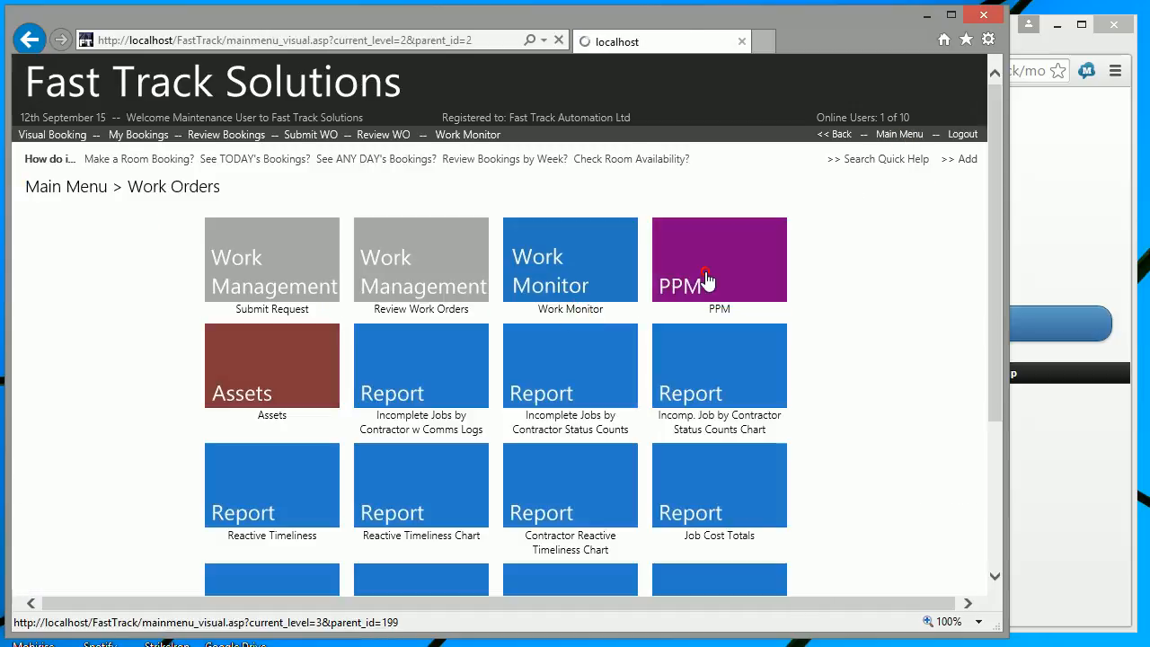
{"action": "left_click", "coordinate": [693, 281]}
{"action": "left_click", "coordinate": [422, 386]}
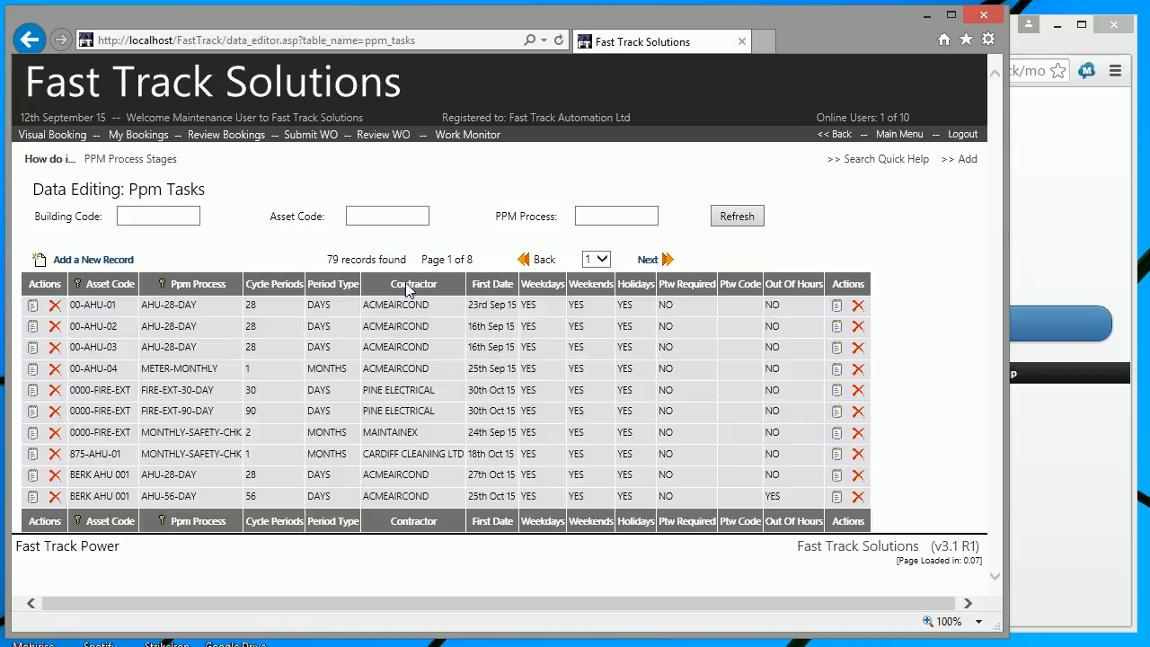
{"action": "left_click", "coordinate": [405, 216]}
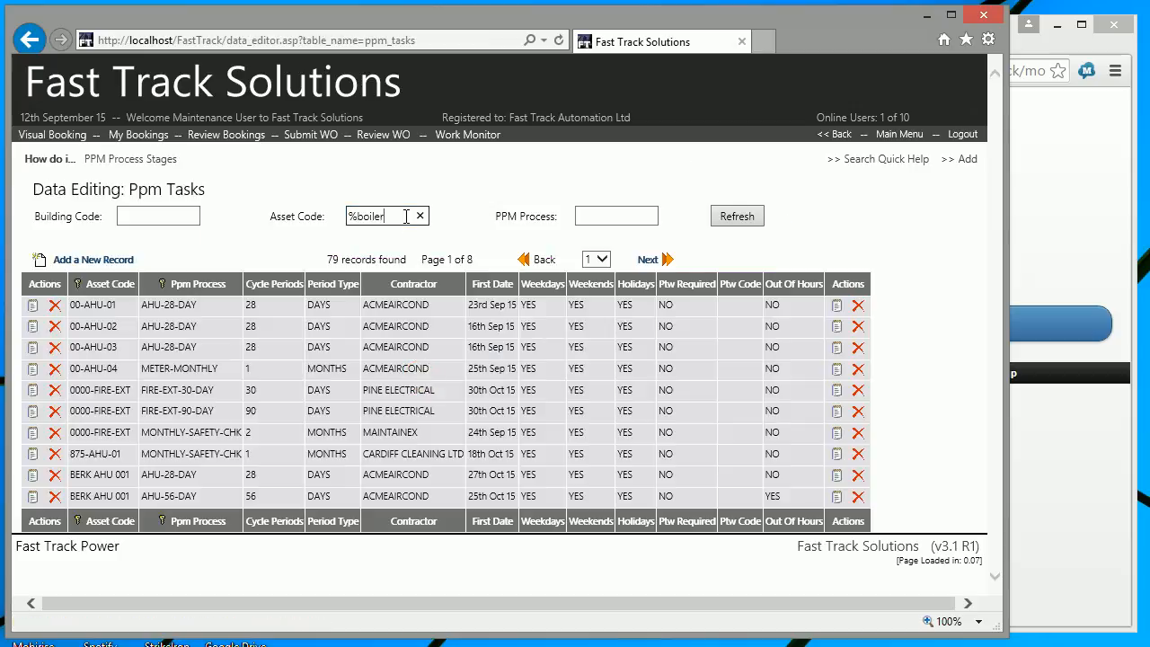
{"action": "left_click", "coordinate": [732, 216]}
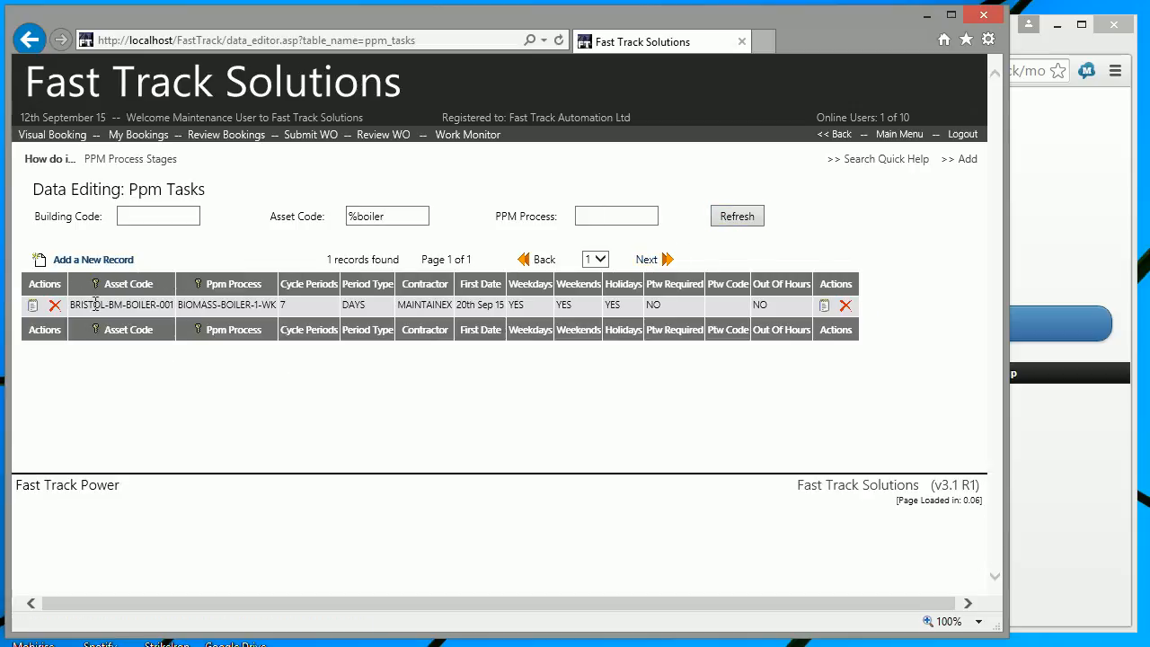
Start a new PPM task record for asset BERKELEY-BM-BOILER-001 with the process BIOMASS-BOILER-1-WK
{"action": "left_click", "coordinate": [112, 260]}
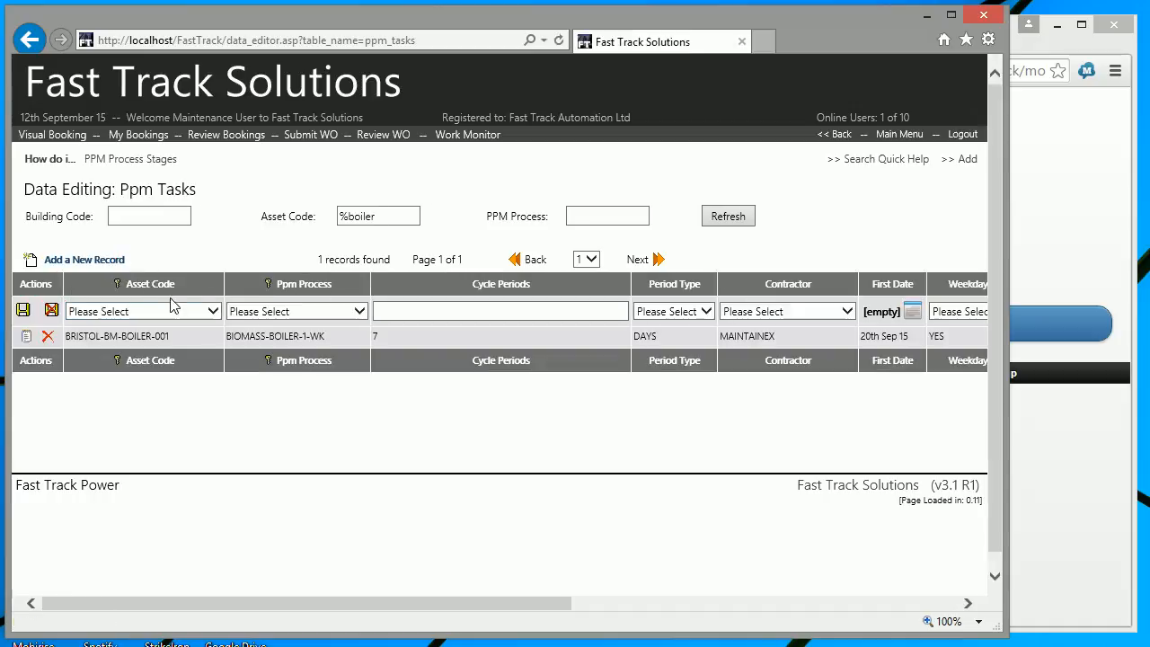
{"action": "left_click", "coordinate": [214, 314]}
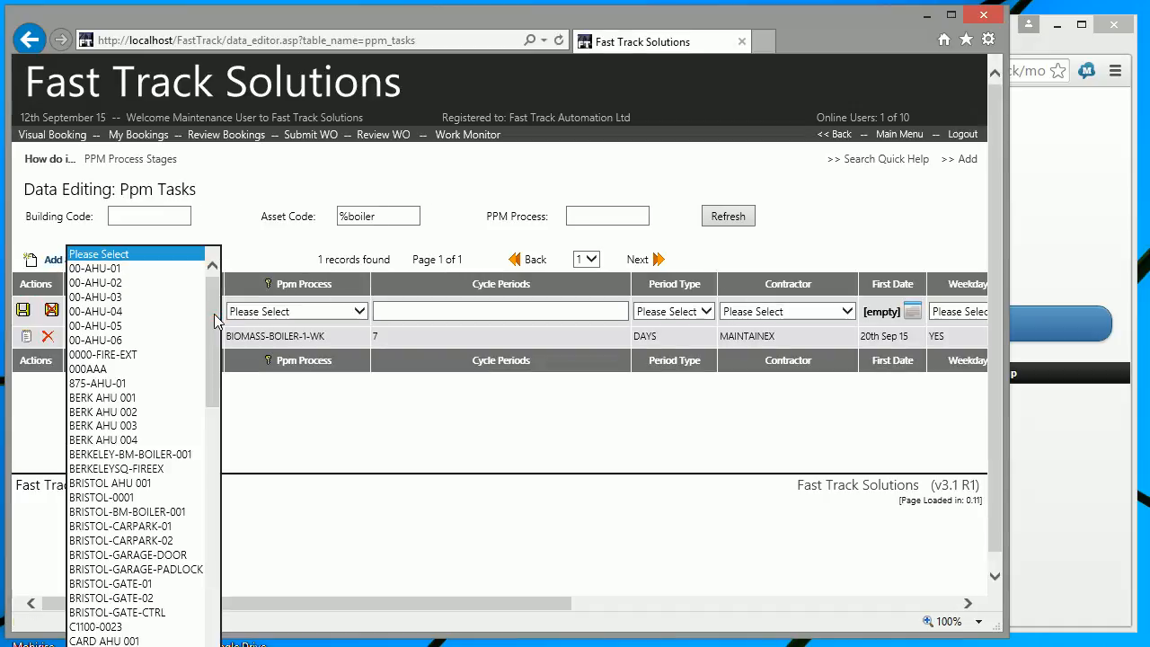
{"action": "left_click", "coordinate": [178, 454]}
{"action": "left_click", "coordinate": [359, 315]}
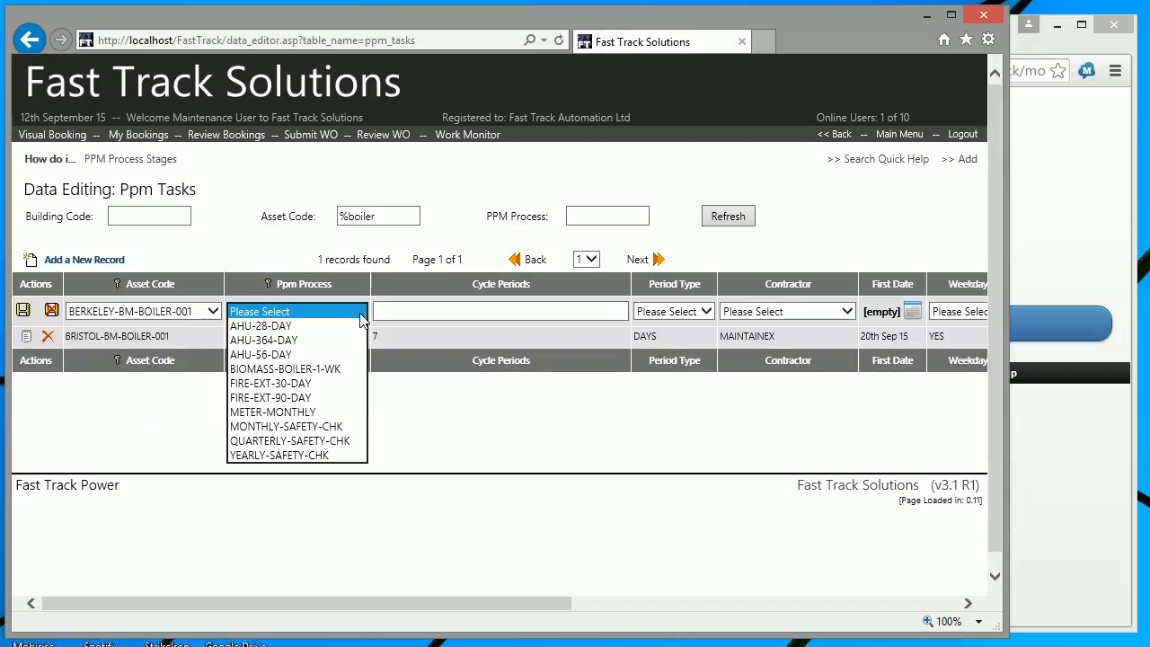
{"action": "left_click", "coordinate": [352, 375]}
Give the new task a cycle of 7 DAYS, contractor MAINTAINEX and a first date of 21/09/2015
{"action": "left_click", "coordinate": [404, 310]}
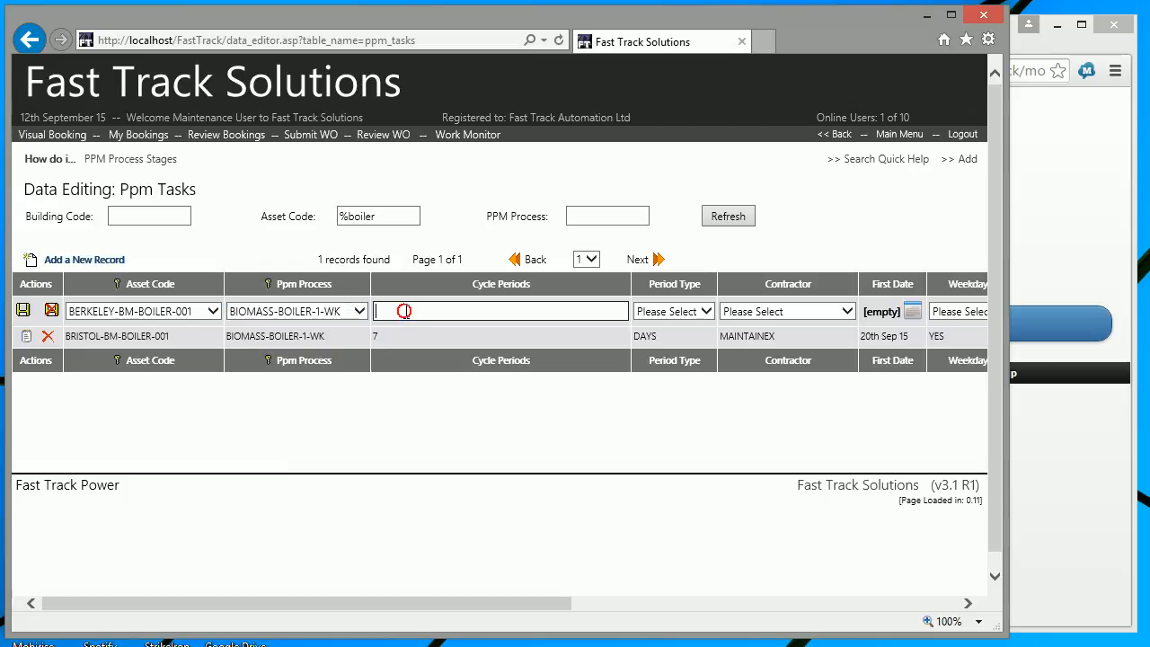
{"action": "left_click", "coordinate": [706, 311]}
{"action": "left_click", "coordinate": [687, 325]}
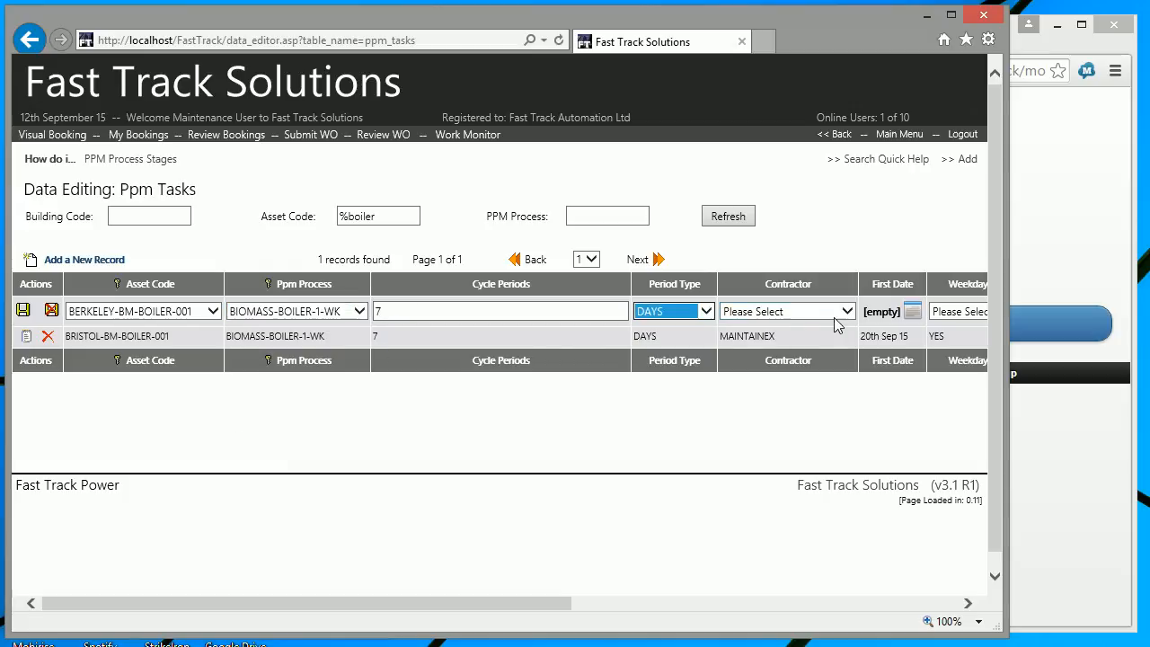
{"action": "left_click", "coordinate": [849, 312]}
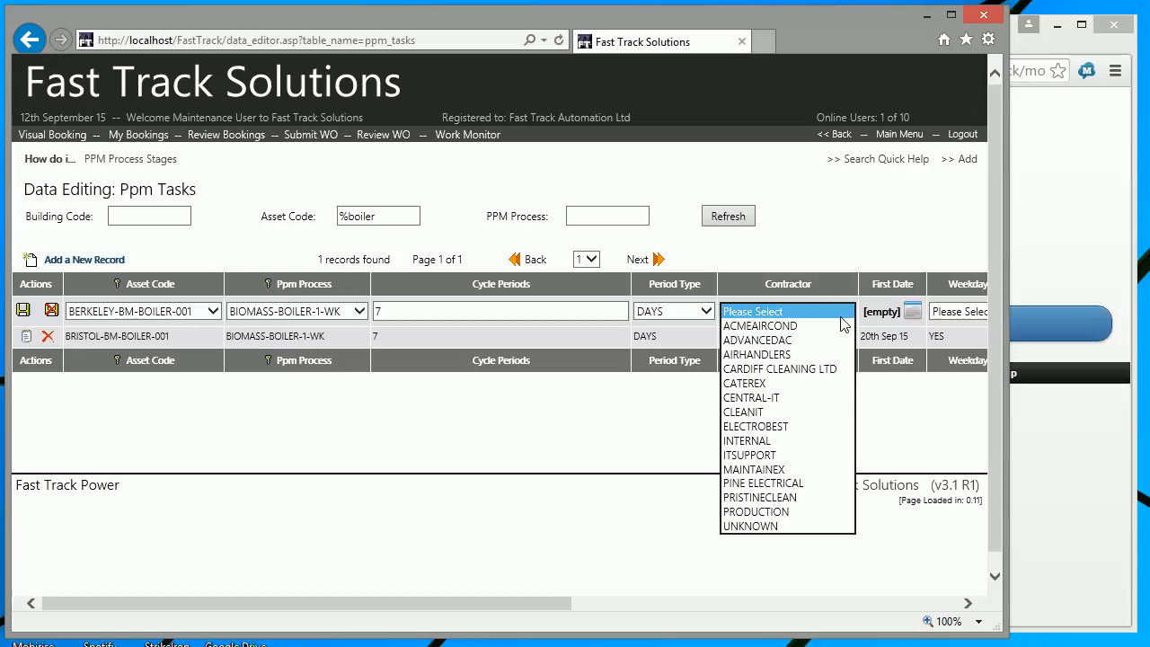
{"action": "left_click", "coordinate": [760, 468]}
{"action": "left_click", "coordinate": [914, 312]}
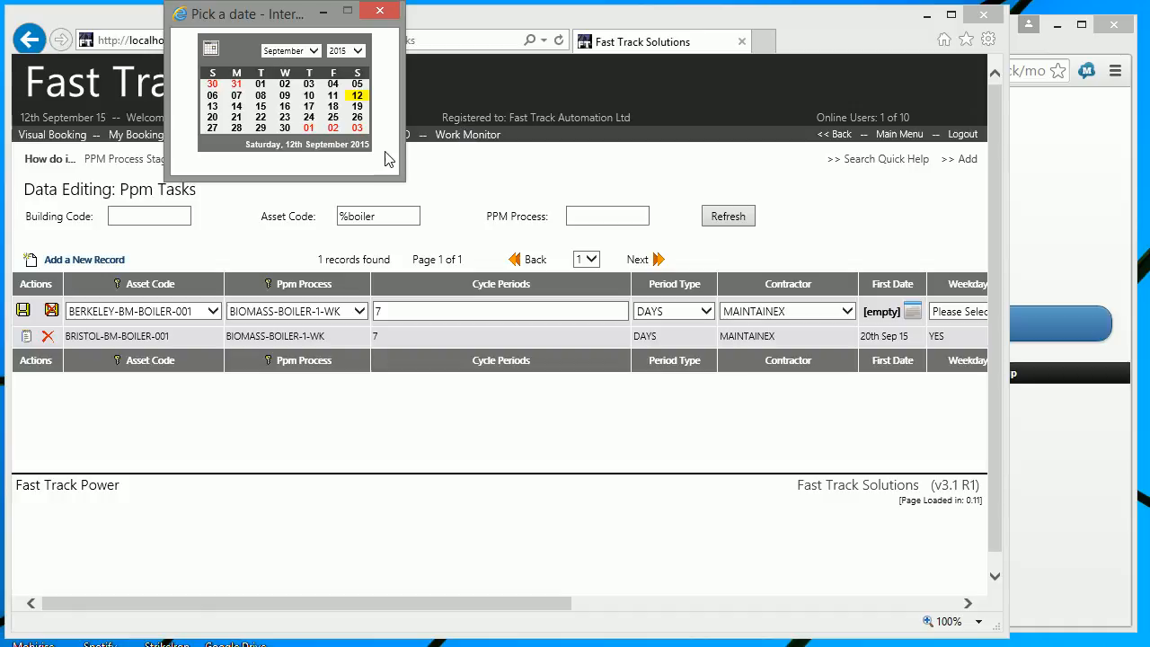
{"action": "left_click", "coordinate": [236, 117]}
Allow the new boiler task on weekdays (YES) but set both weekends and holidays to NO
{"action": "left_click_drag", "start_coordinate": [328, 603], "coordinate": [738, 605]}
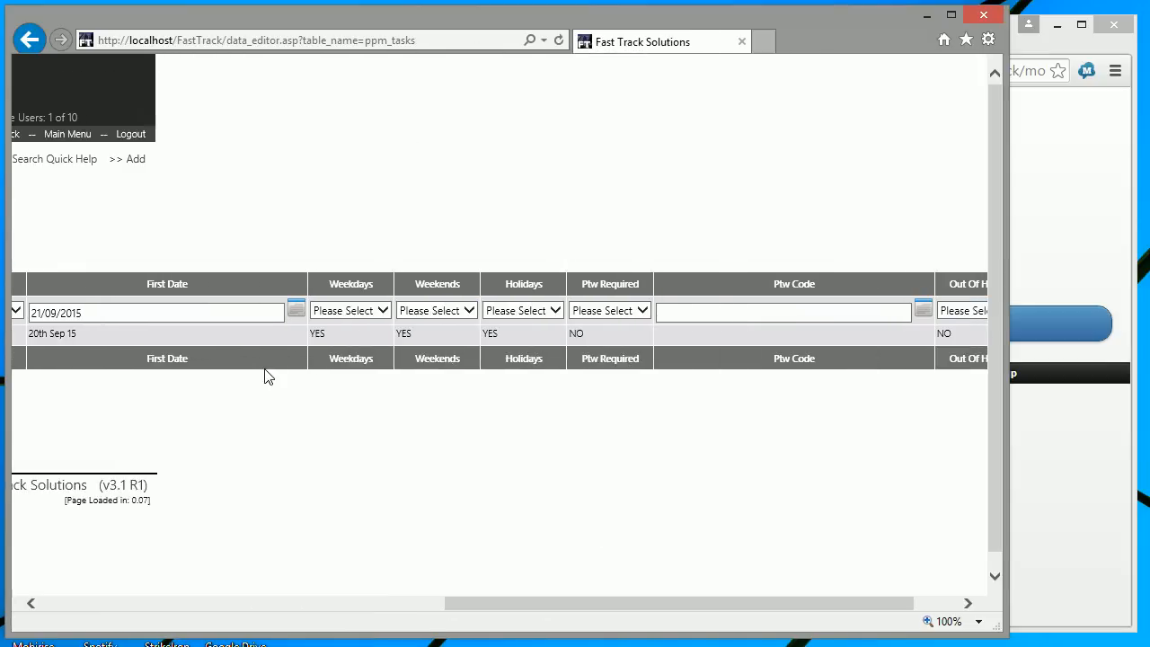
{"action": "left_click", "coordinate": [377, 311]}
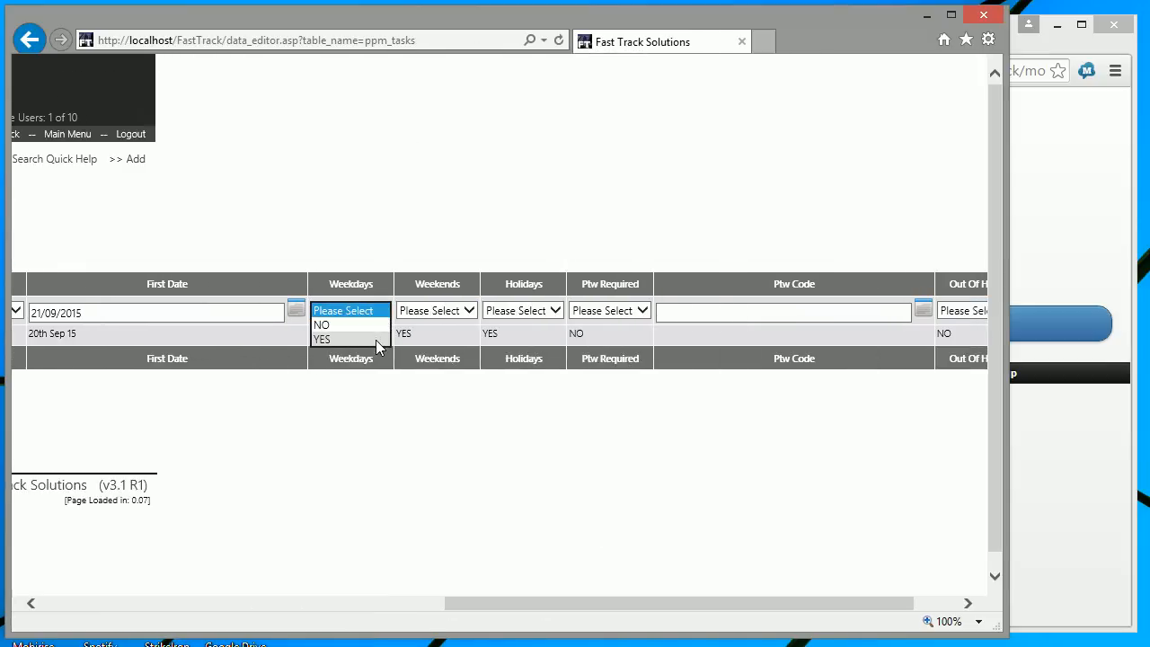
{"action": "left_click", "coordinate": [377, 340]}
{"action": "left_click", "coordinate": [462, 311]}
{"action": "left_click", "coordinate": [455, 329]}
{"action": "left_click", "coordinate": [508, 321]}
{"action": "left_click", "coordinate": [503, 325]}
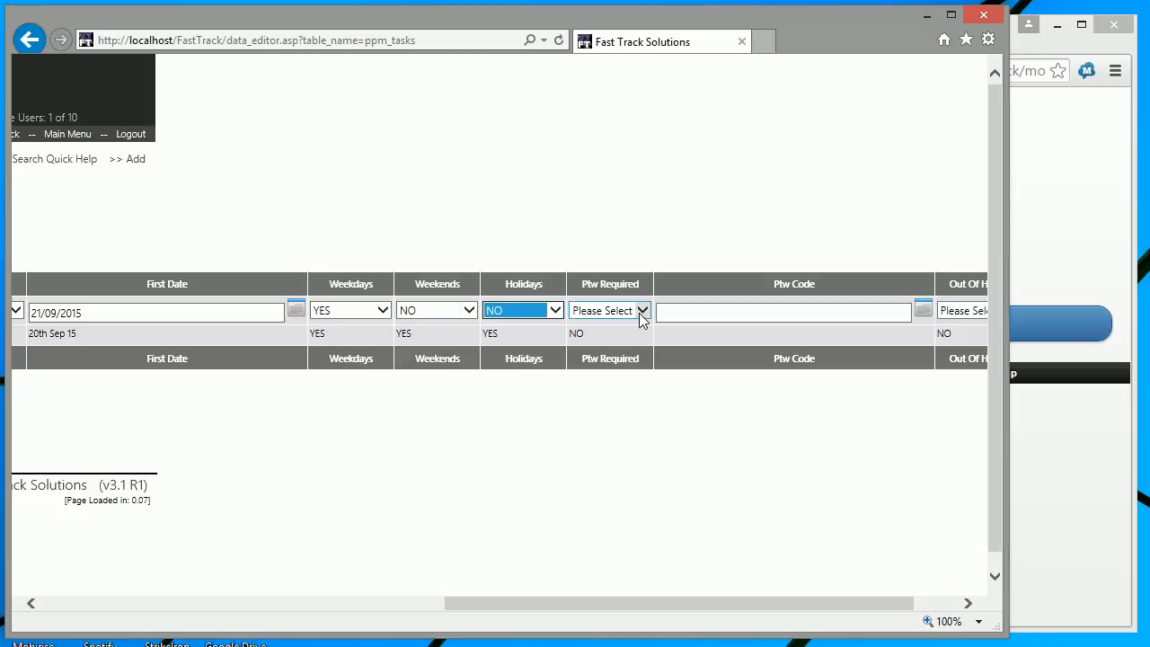
Set Ptw Required and Out Of Hours to NO for the new boiler task and save the record
{"action": "left_click", "coordinate": [637, 320]}
{"action": "left_click", "coordinate": [630, 323]}
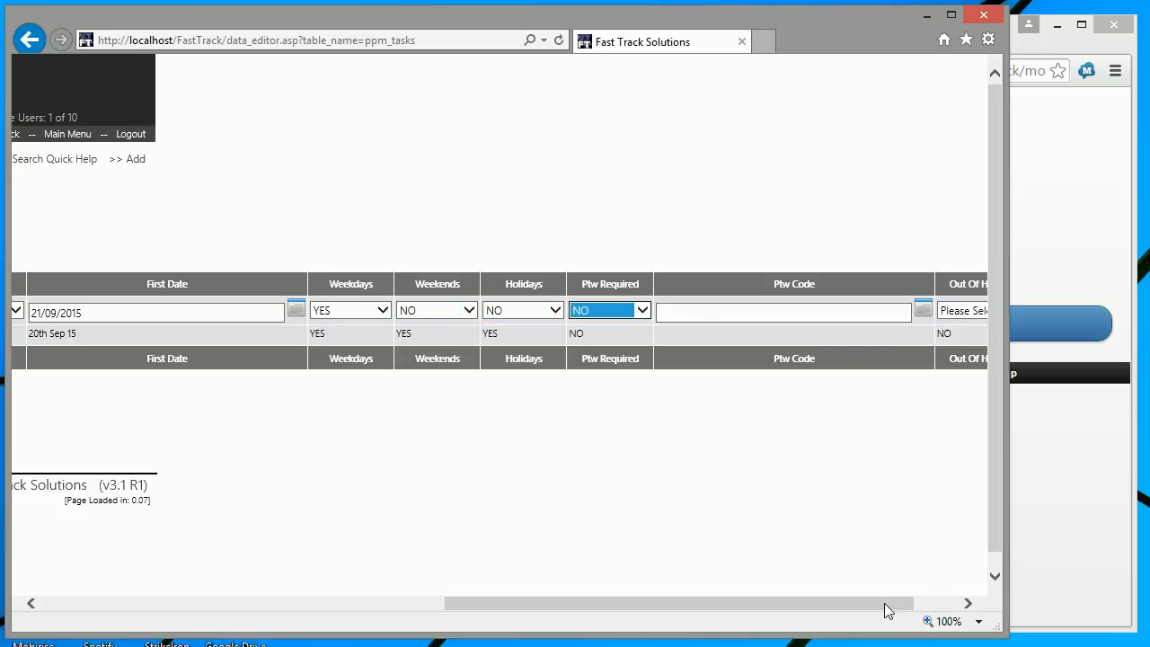
{"action": "left_click_drag", "start_coordinate": [881, 604], "coordinate": [952, 600]}
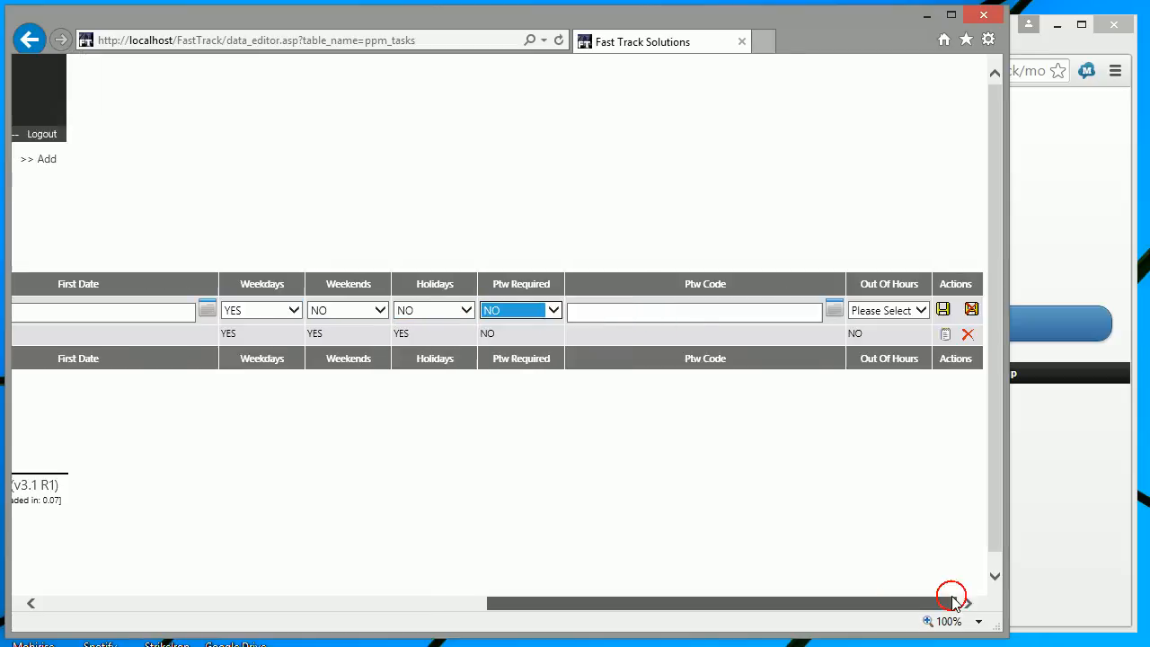
{"action": "left_click", "coordinate": [922, 310]}
{"action": "left_click", "coordinate": [885, 331]}
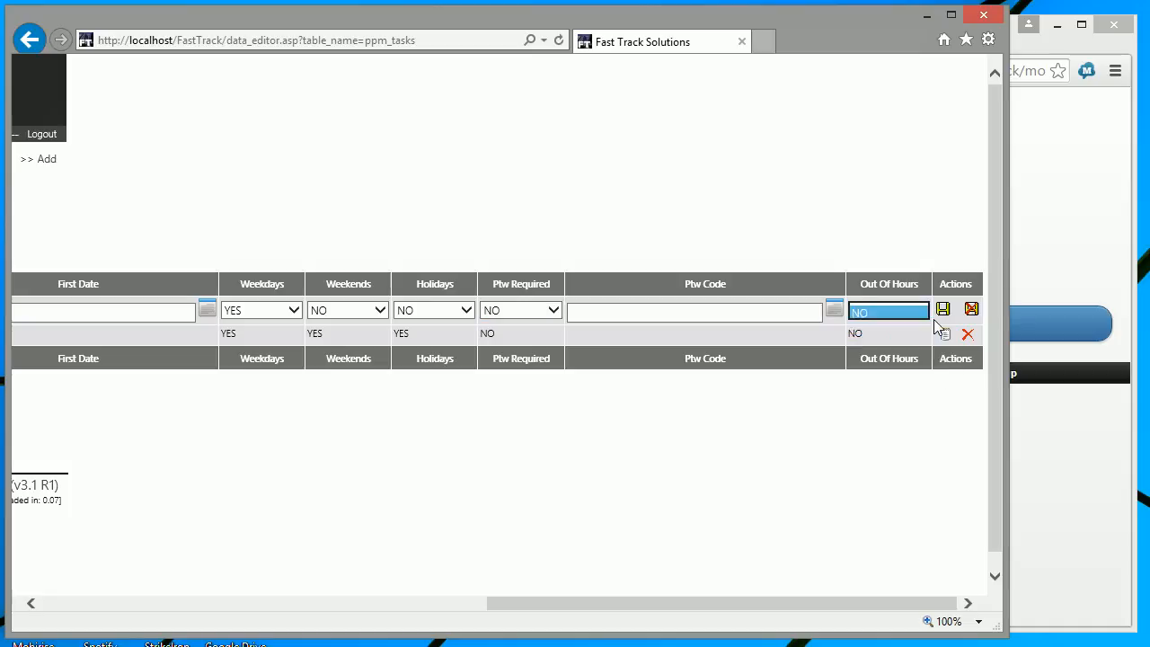
{"action": "left_click", "coordinate": [945, 311]}
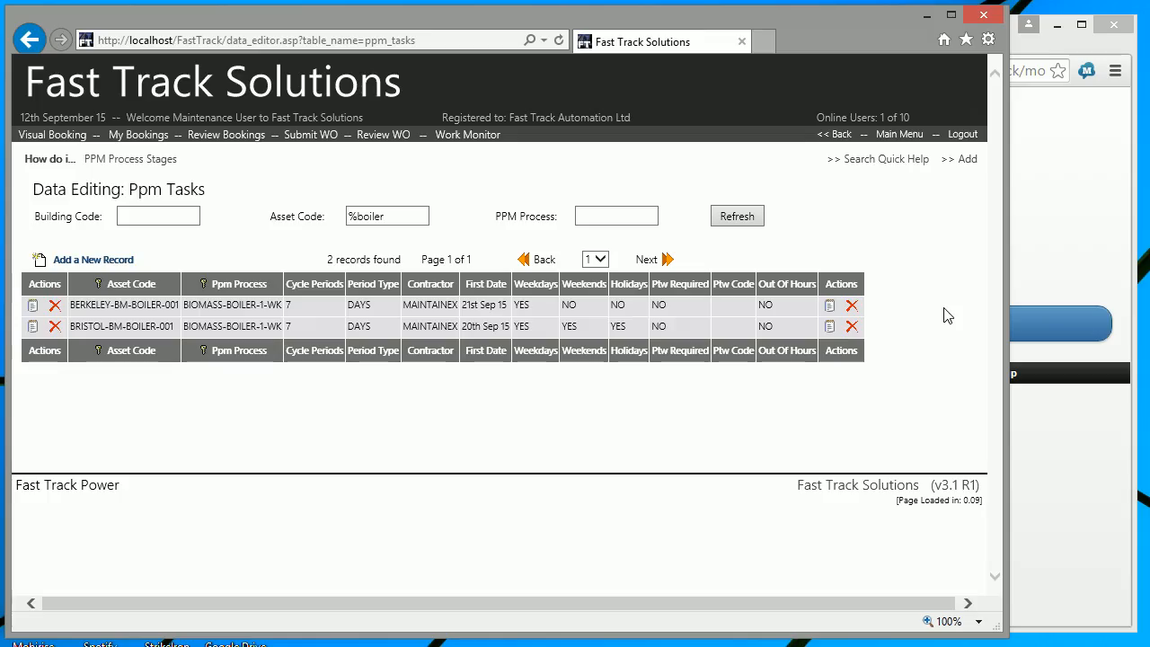
Return to PPM Graphic Dates through Work Management and extend the chart's end date to 3 October 2015 to include the Berkeley boiler task
{"action": "left_click", "coordinate": [898, 135]}
{"action": "left_click", "coordinate": [271, 348]}
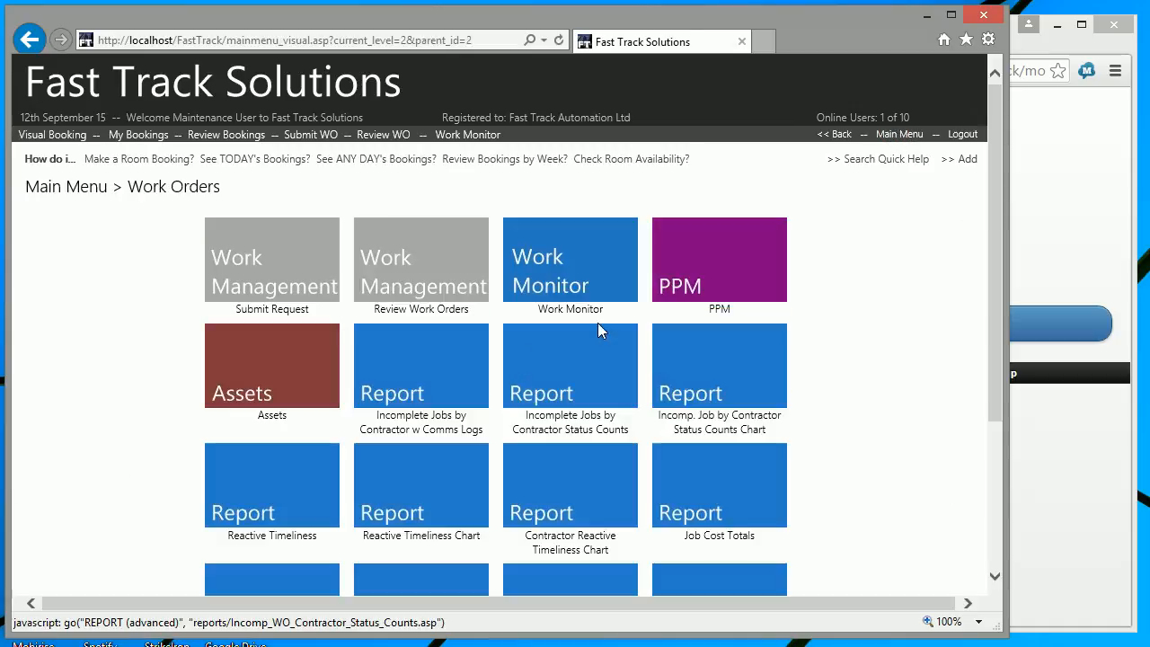
{"action": "left_click", "coordinate": [678, 286]}
{"action": "left_click", "coordinate": [315, 474]}
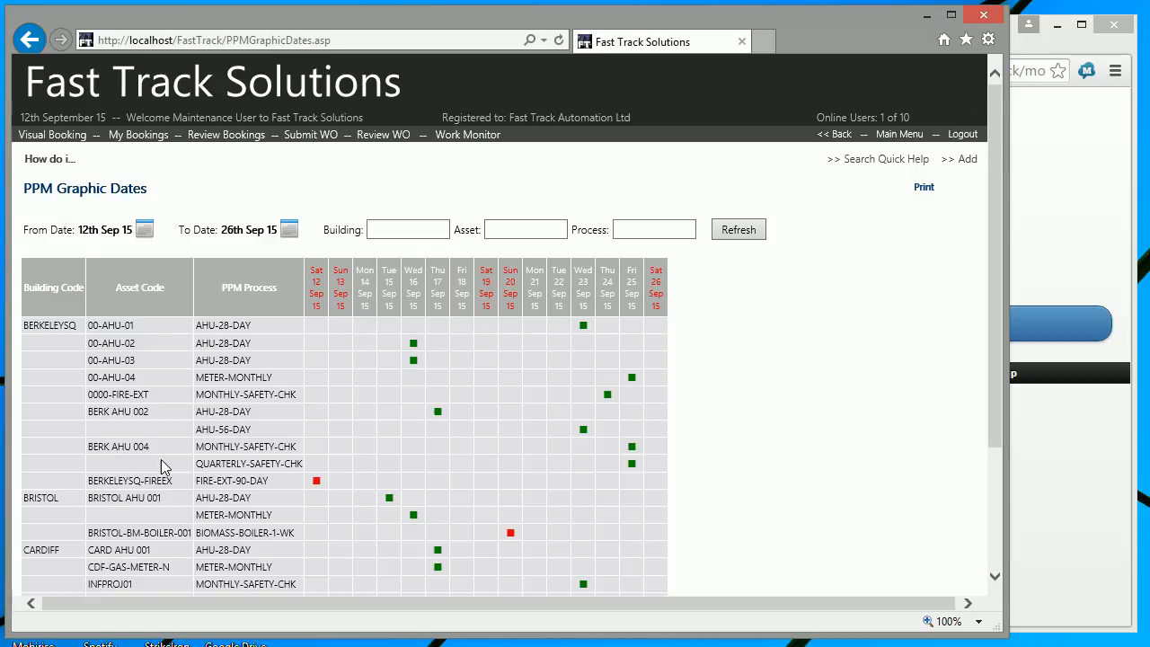
{"action": "left_click", "coordinate": [288, 229]}
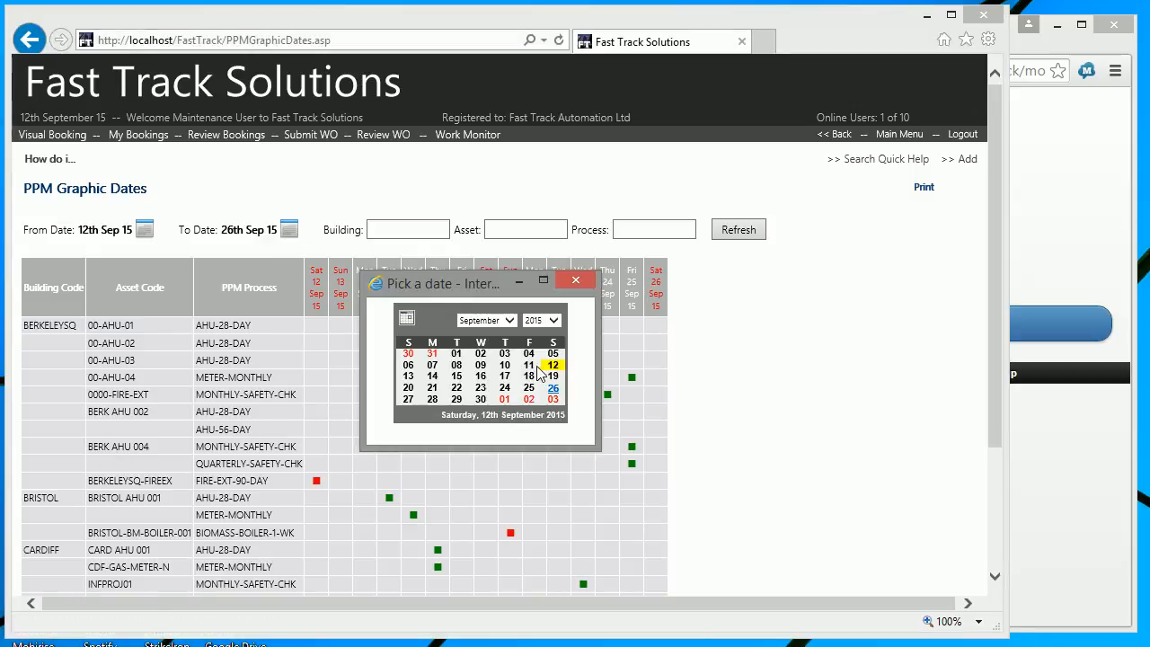
{"action": "left_click", "coordinate": [553, 400]}
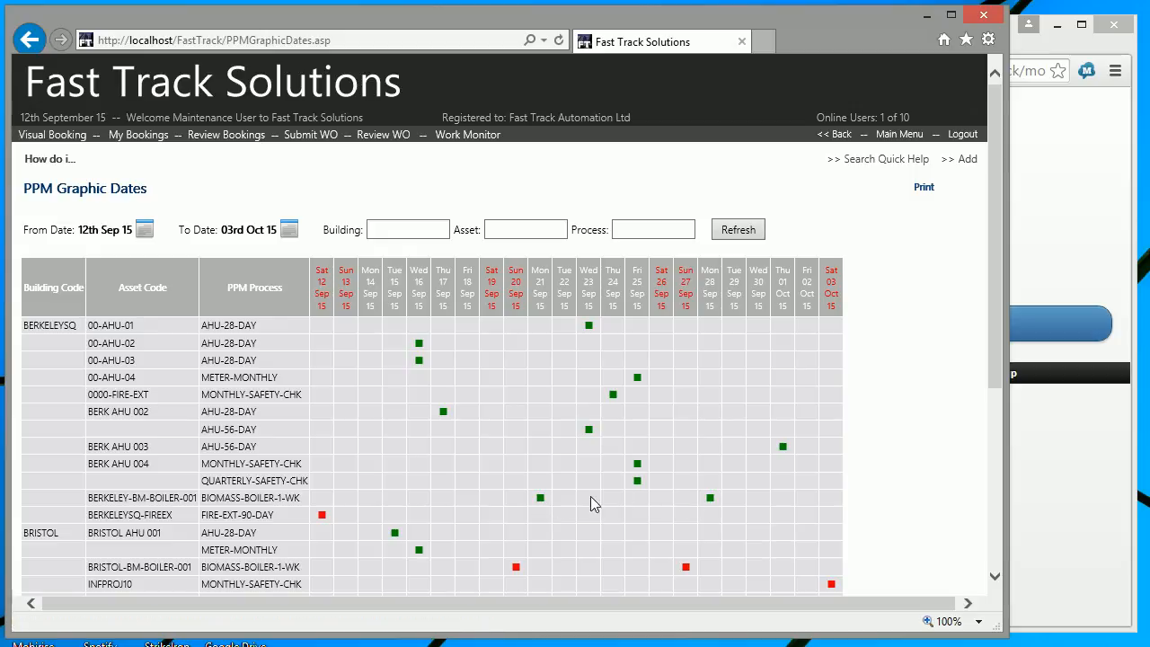
View the task date details for BERKELEY-BM-BOILER-001 on 21 September 2015 and close them
{"action": "left_click", "coordinate": [540, 499]}
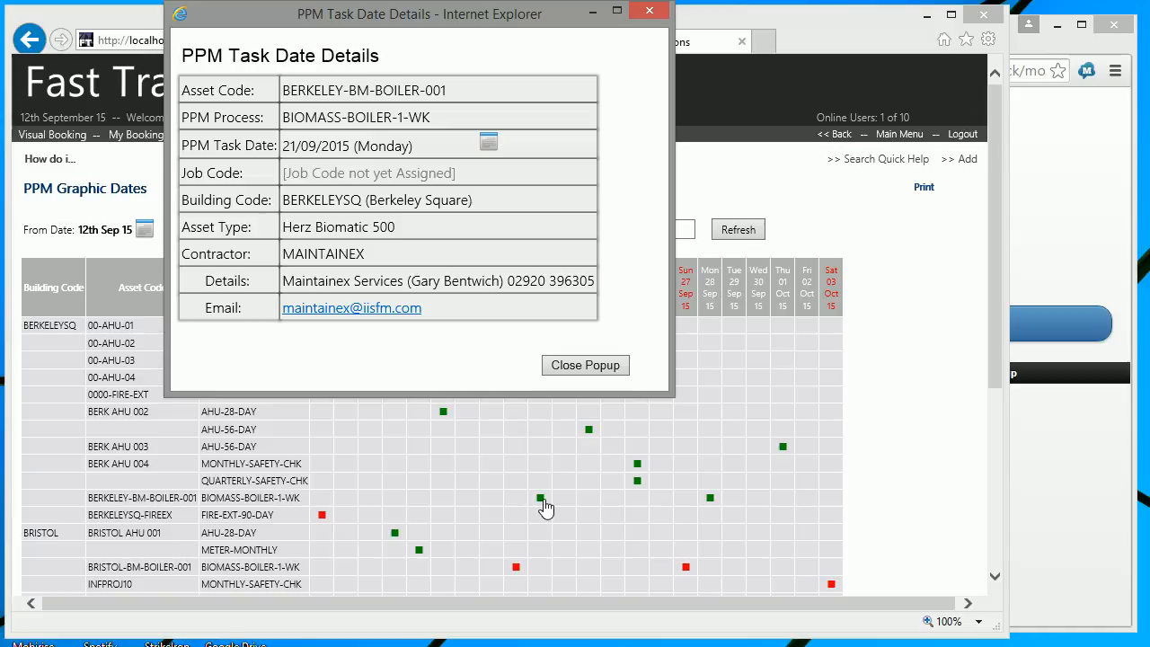
{"action": "left_click", "coordinate": [604, 366]}
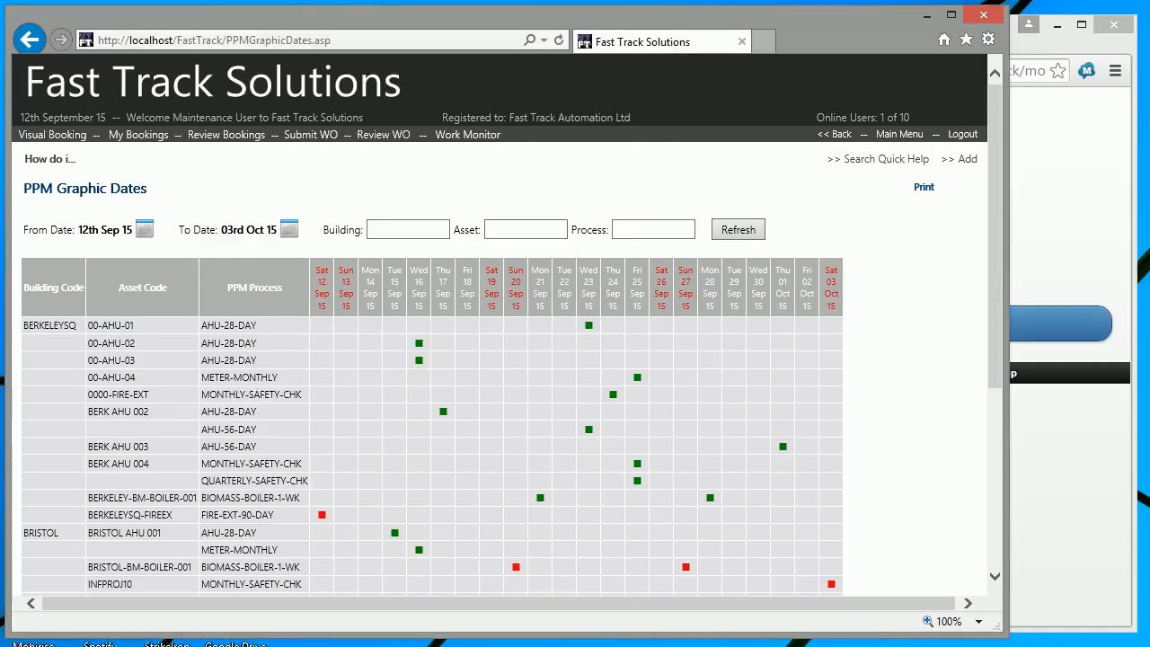